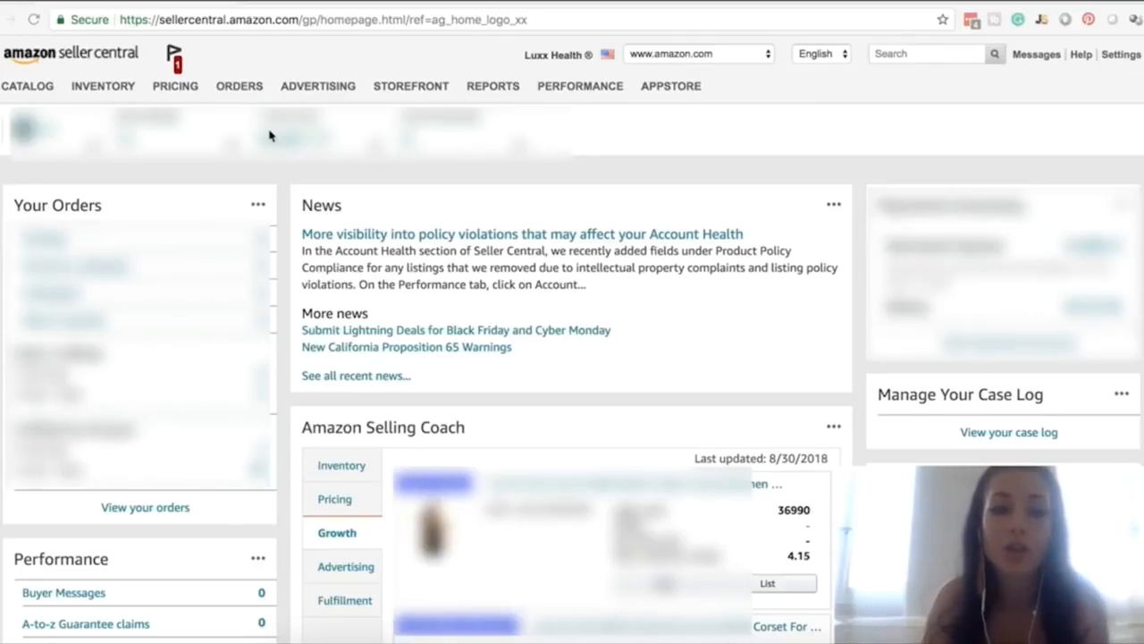
Open the inventory management list, expand the product's variations, and select all 30 child listings without the parent
left_click(99, 92)
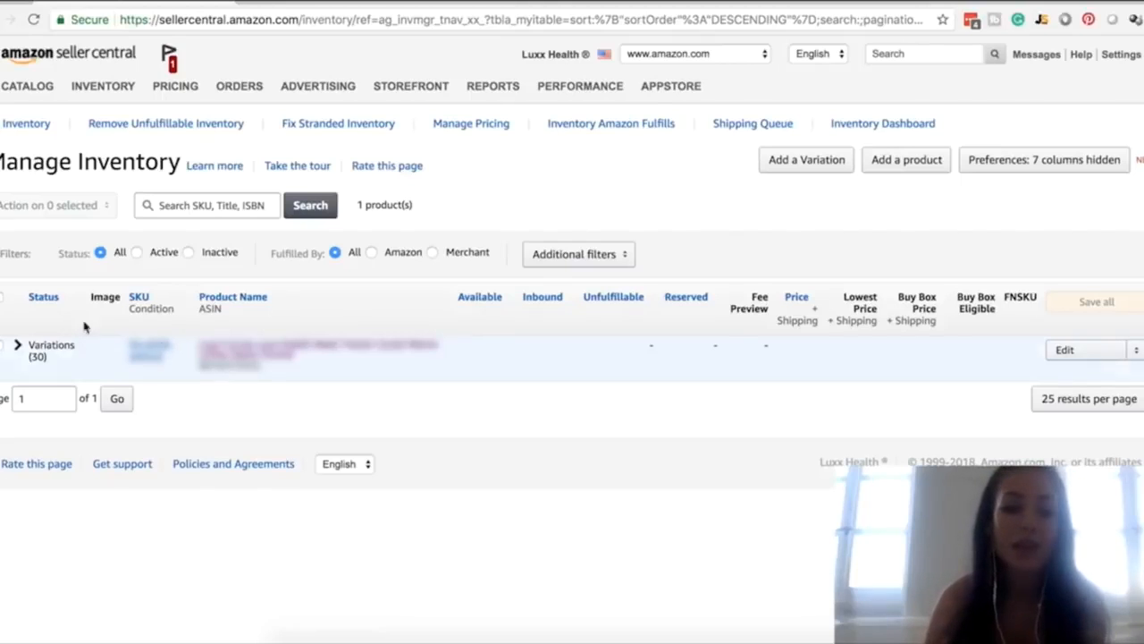
left_click(18, 349)
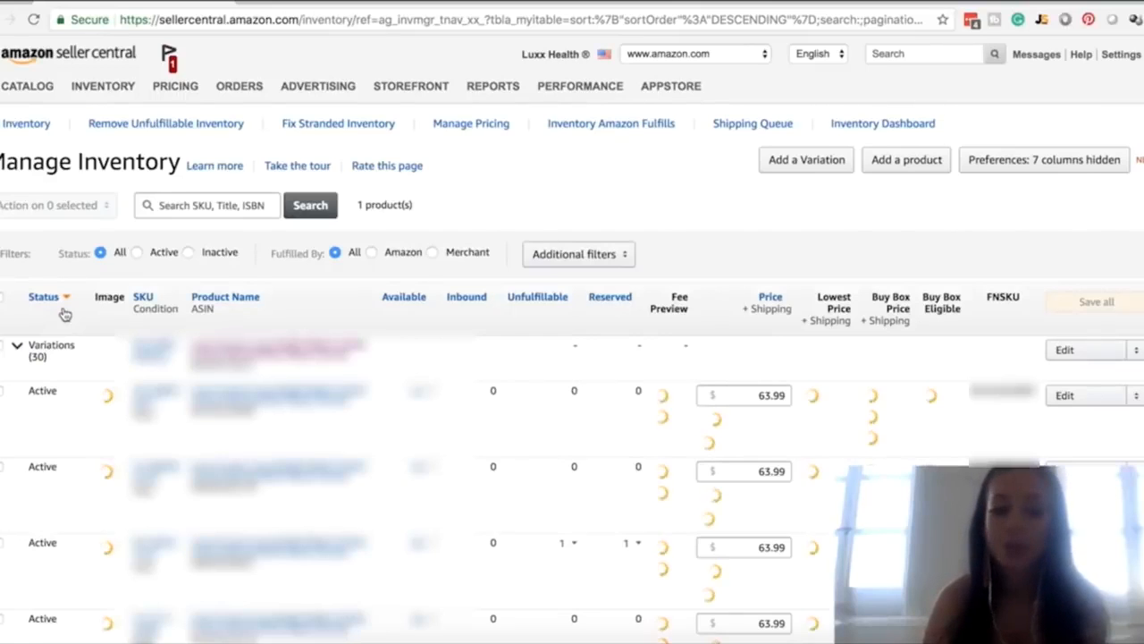
left_click(2, 350)
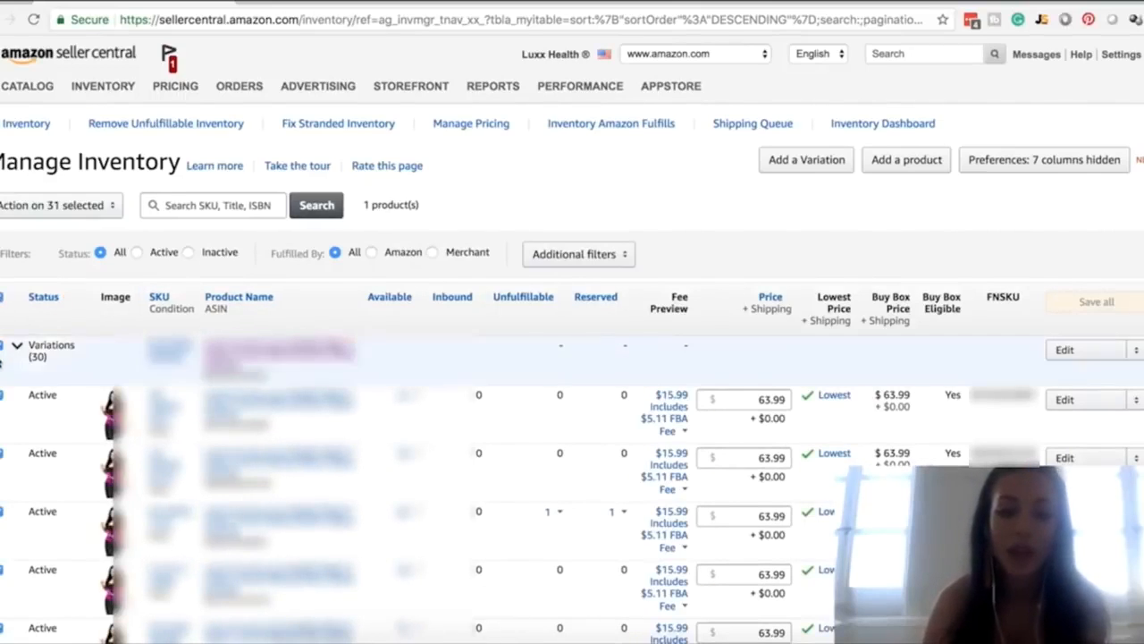
left_click(2, 349)
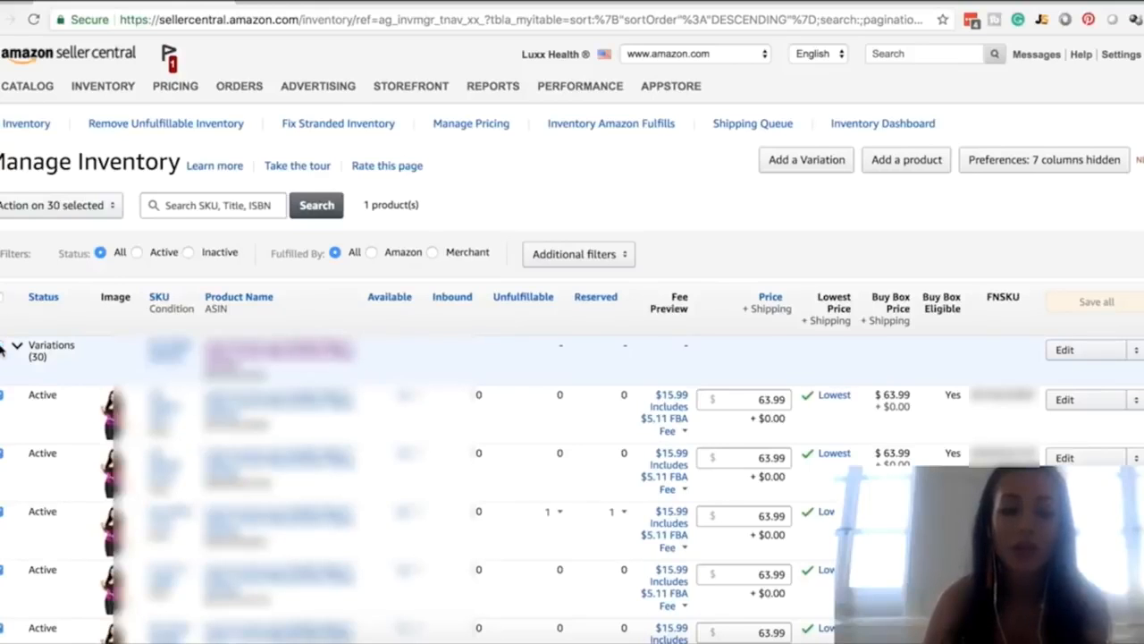
Run the Send/replenish inventory action on the selected listings and confirm continuing with it
left_click(94, 208)
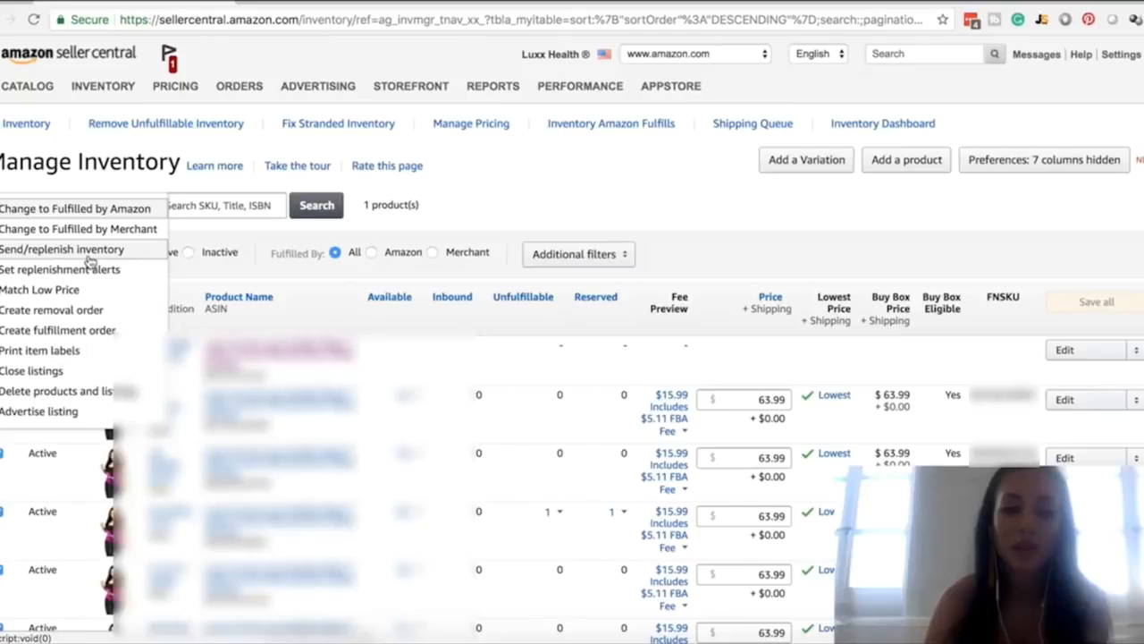
left_click(90, 250)
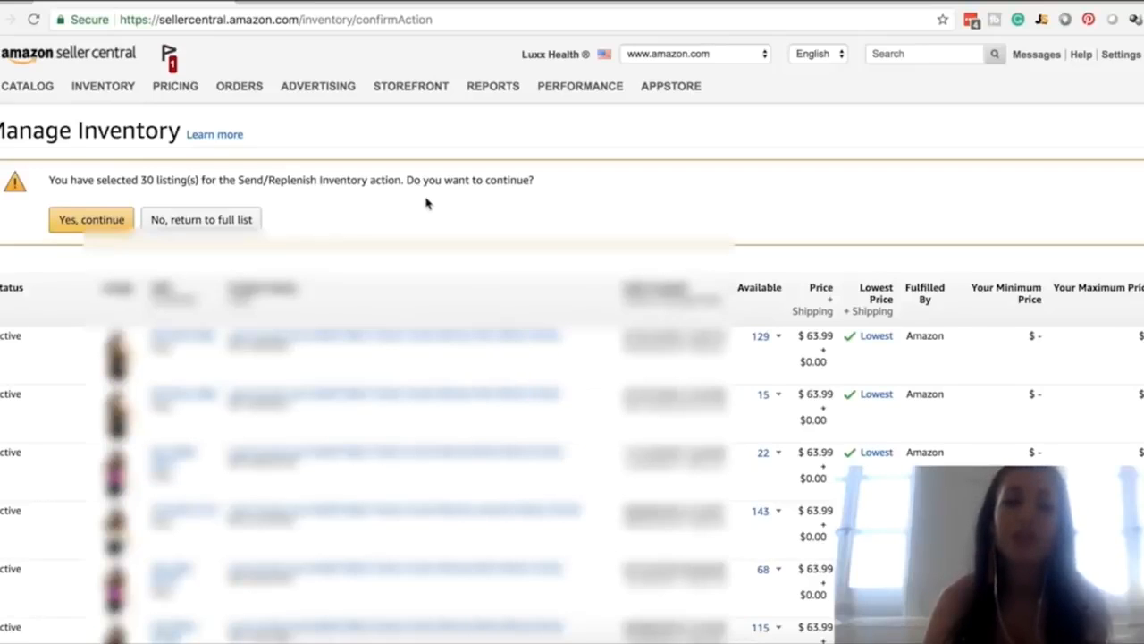
left_click(124, 224)
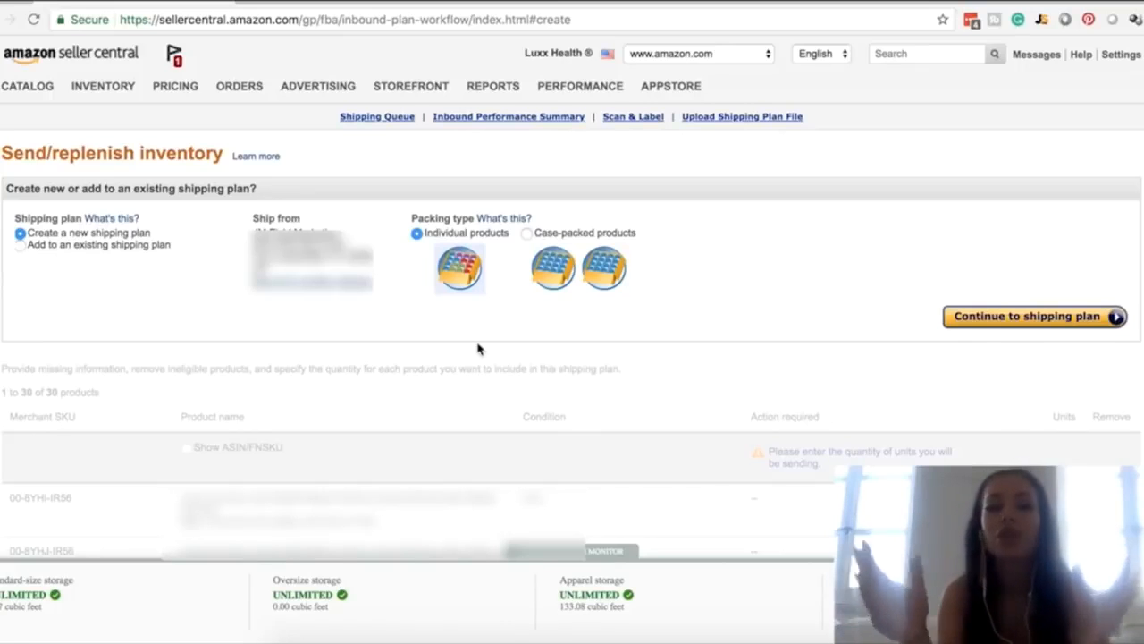
Choose Individual products as the packing type for the new shipping plan and continue to the plan
left_click(526, 234)
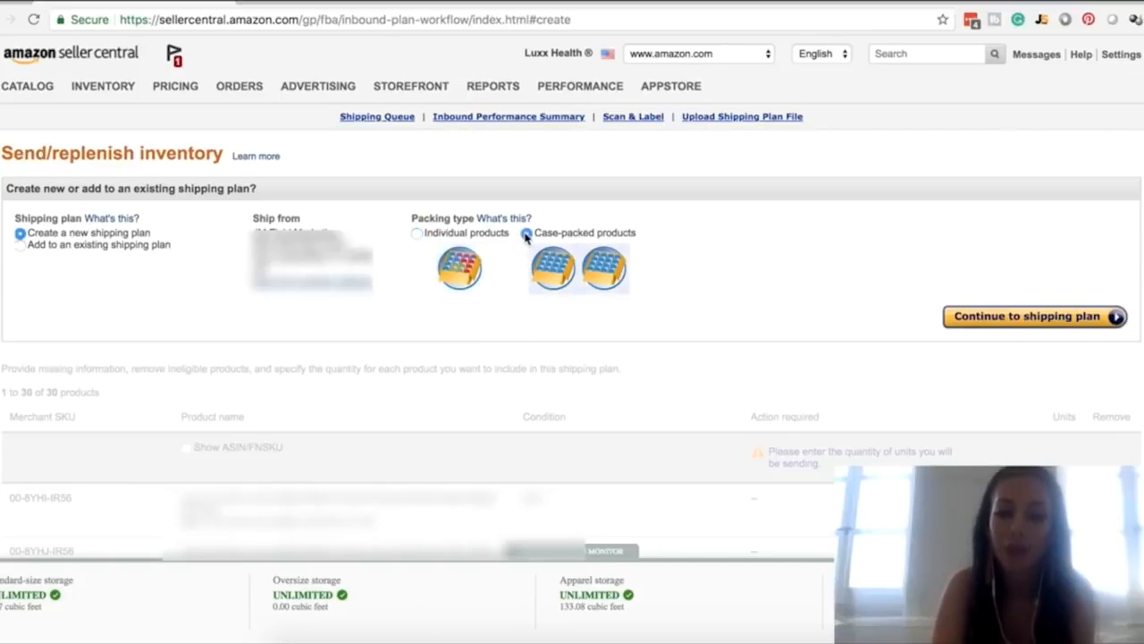
left_click(418, 234)
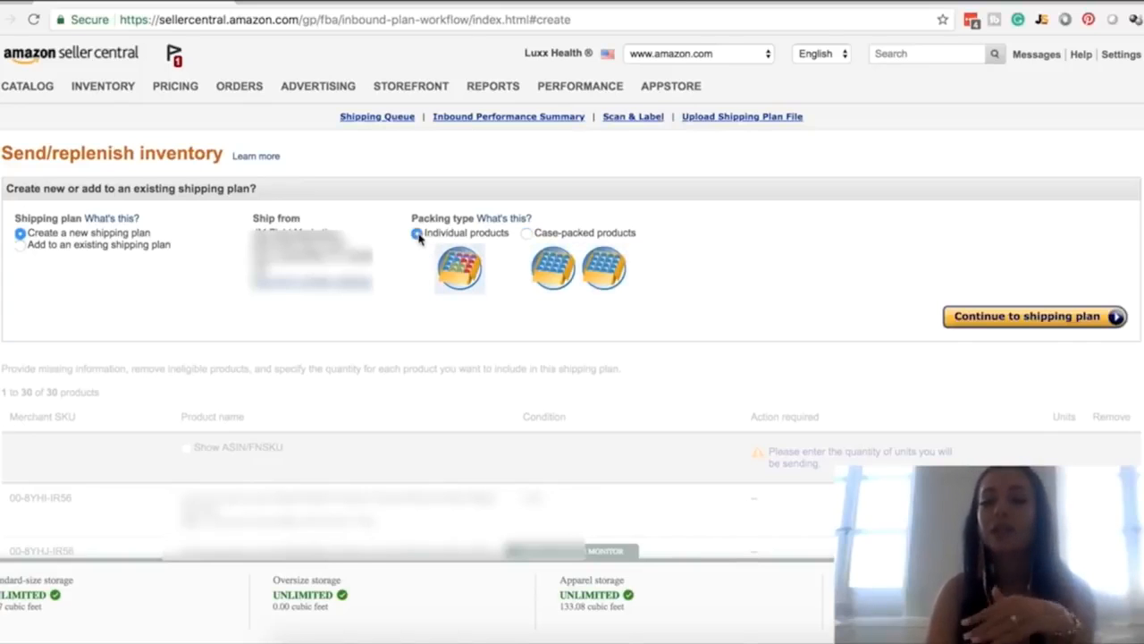
left_click(983, 327)
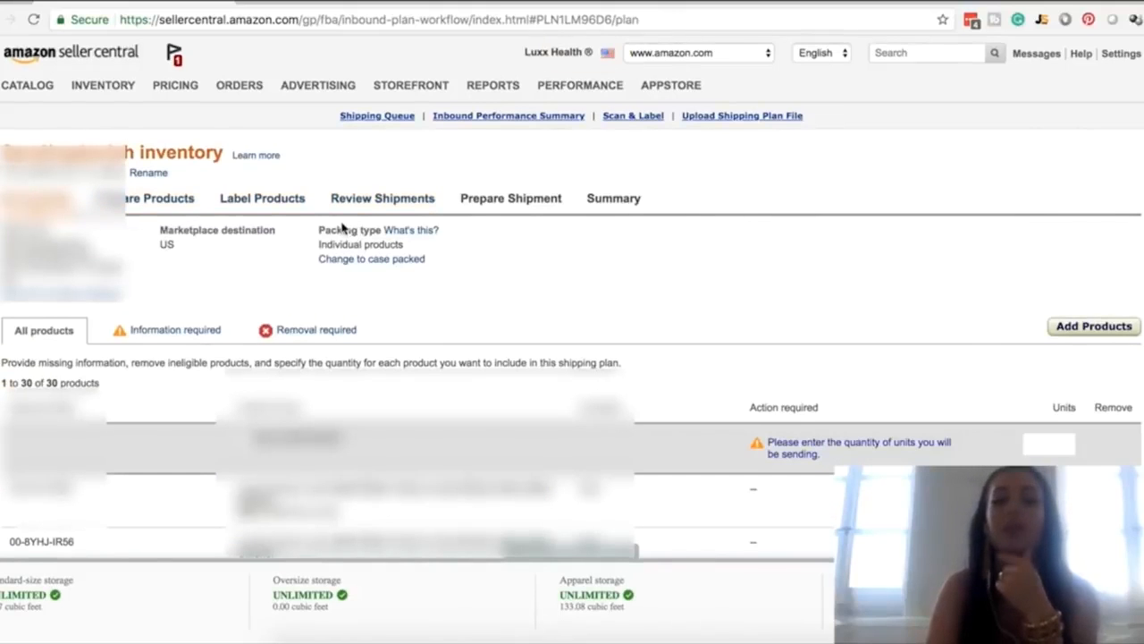
scroll(263, 289, "down", 2)
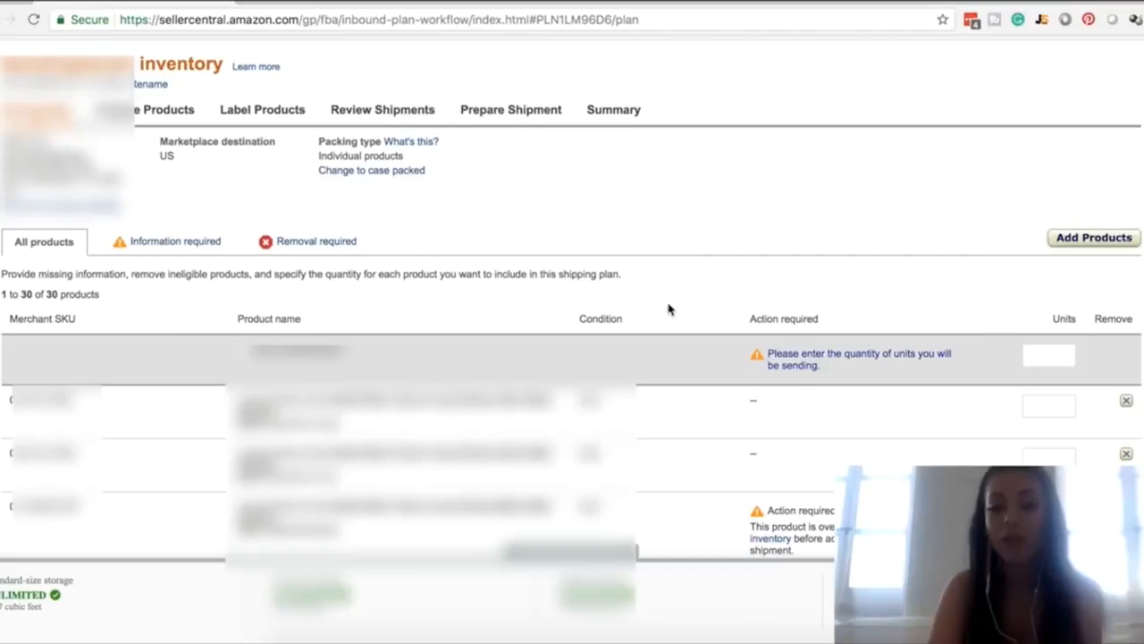
left_click(1066, 409)
type("2000")
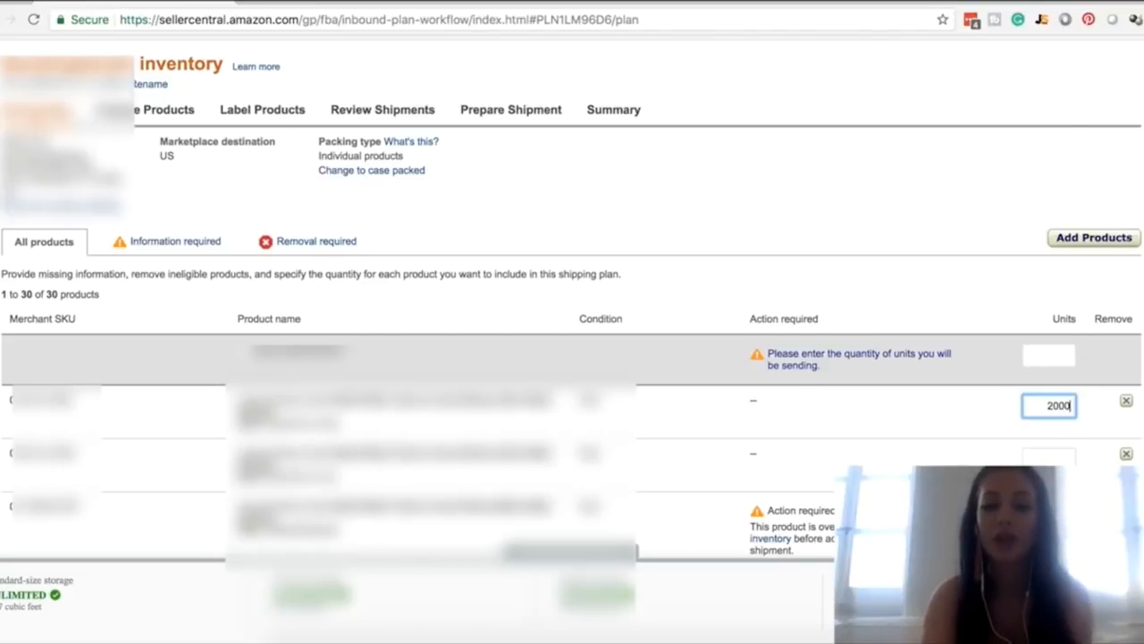
key("BackSpace")
key("BackSpace")
key("BackSpace")
key("BackSpace")
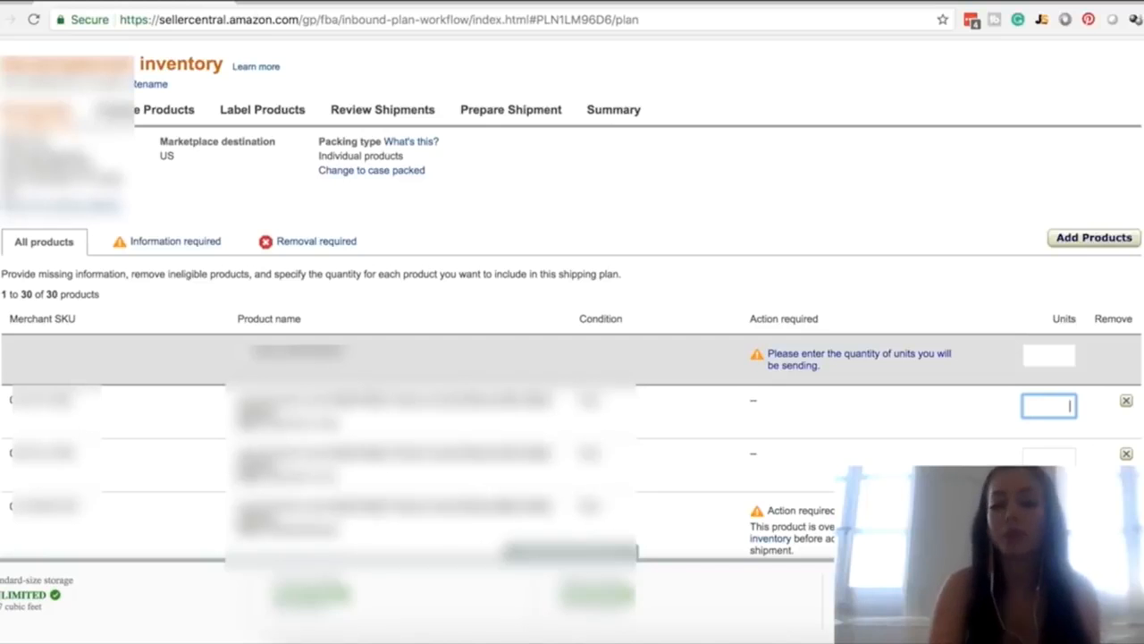
type("50")
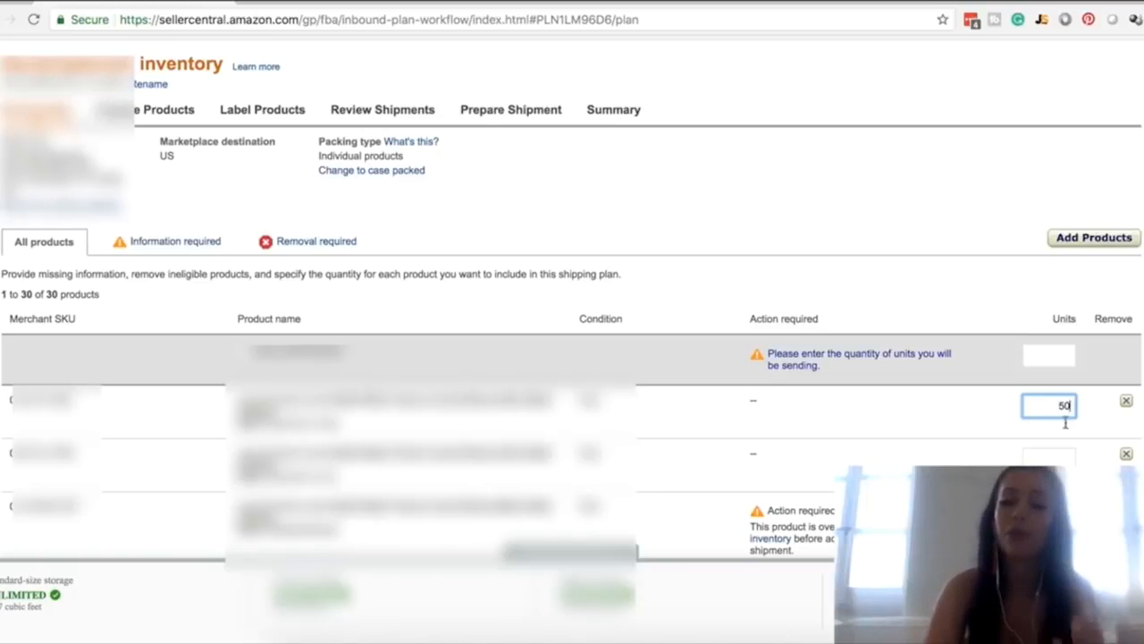
key("BackSpace")
key("BackSpace")
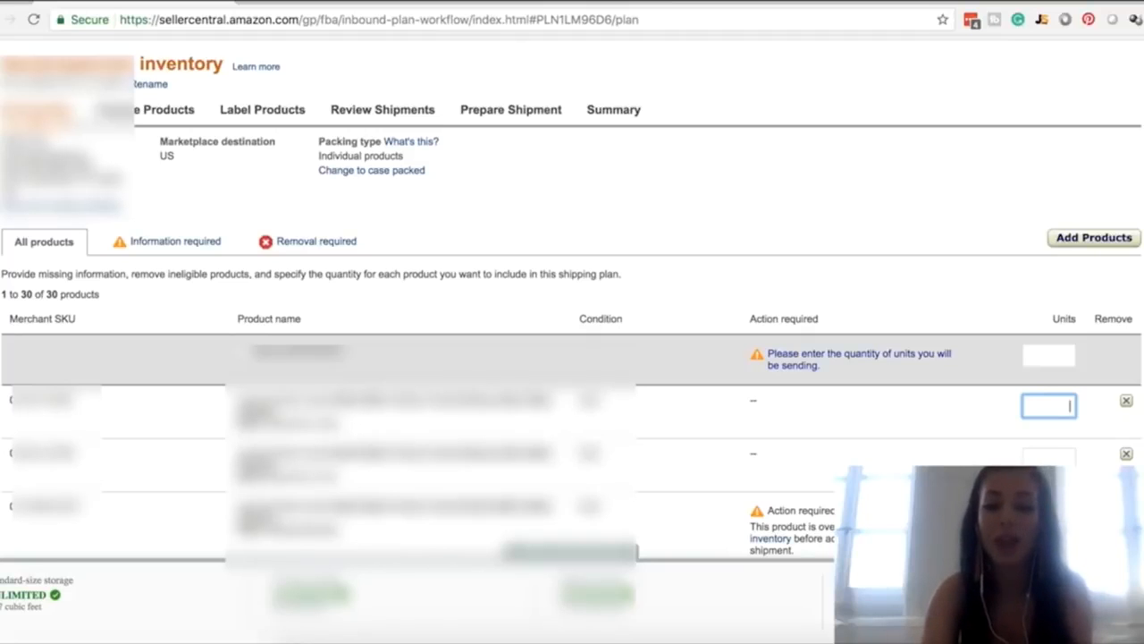
Set the quantity to 10 units for all products and agree to proceed with the first overstocked product under required information
left_click(1048, 360)
type("10")
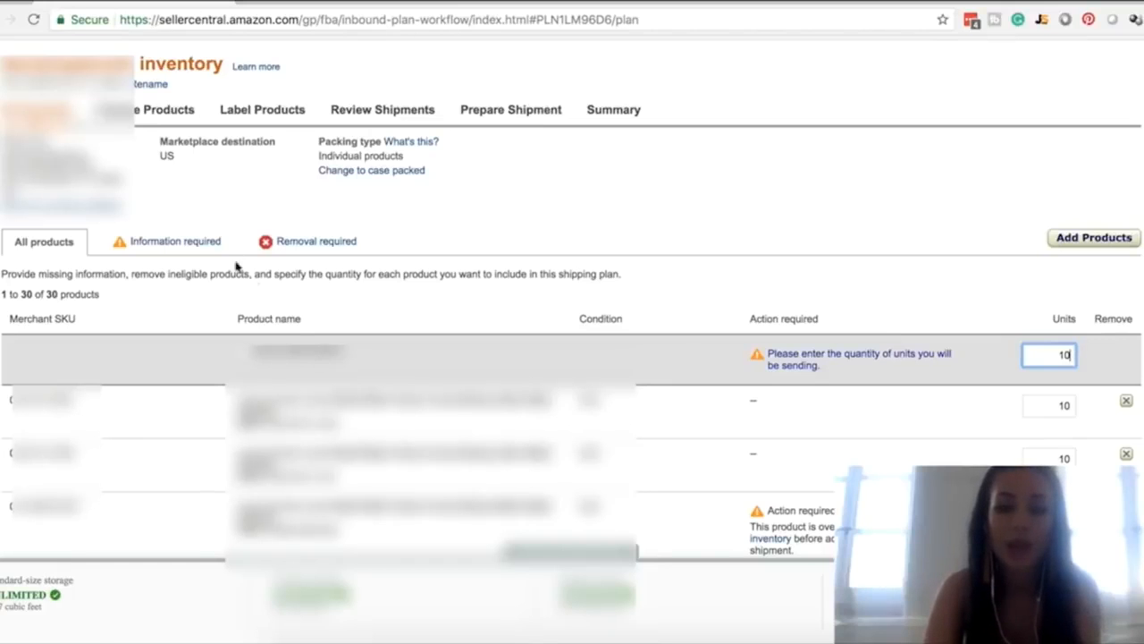
left_click(198, 249)
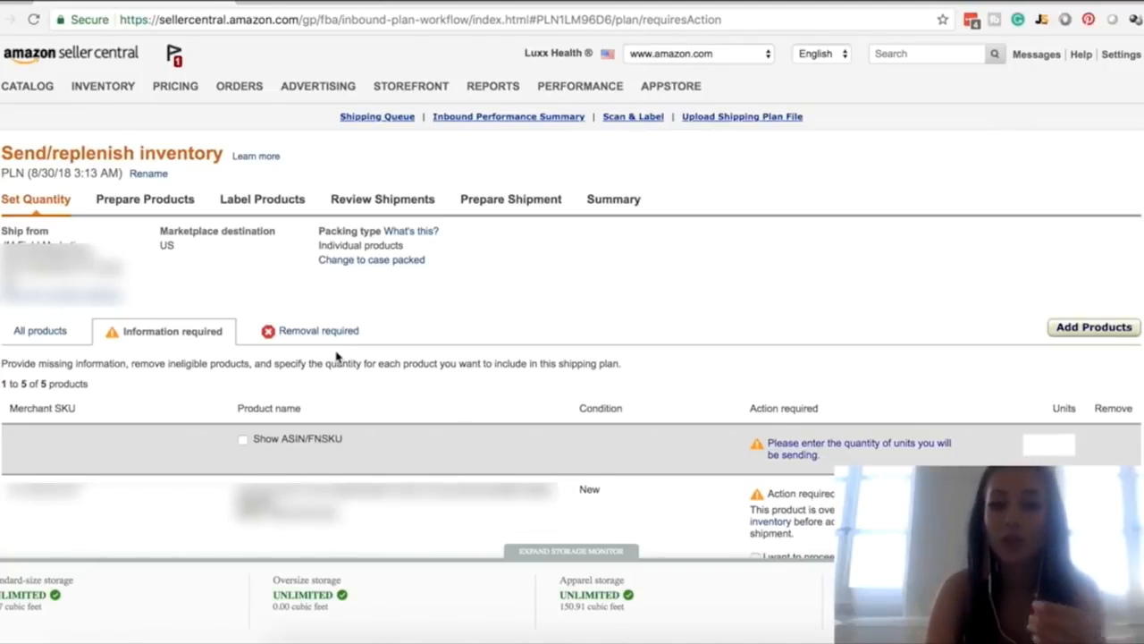
scroll(572, 295, "down", 1)
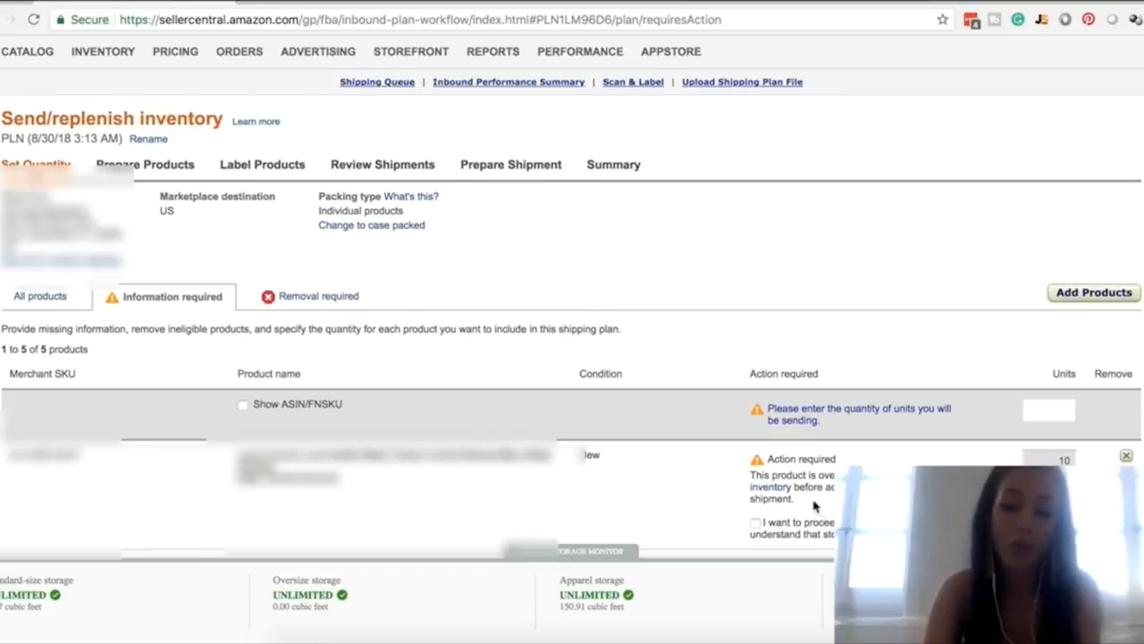
scroll(805, 502, "down", 1)
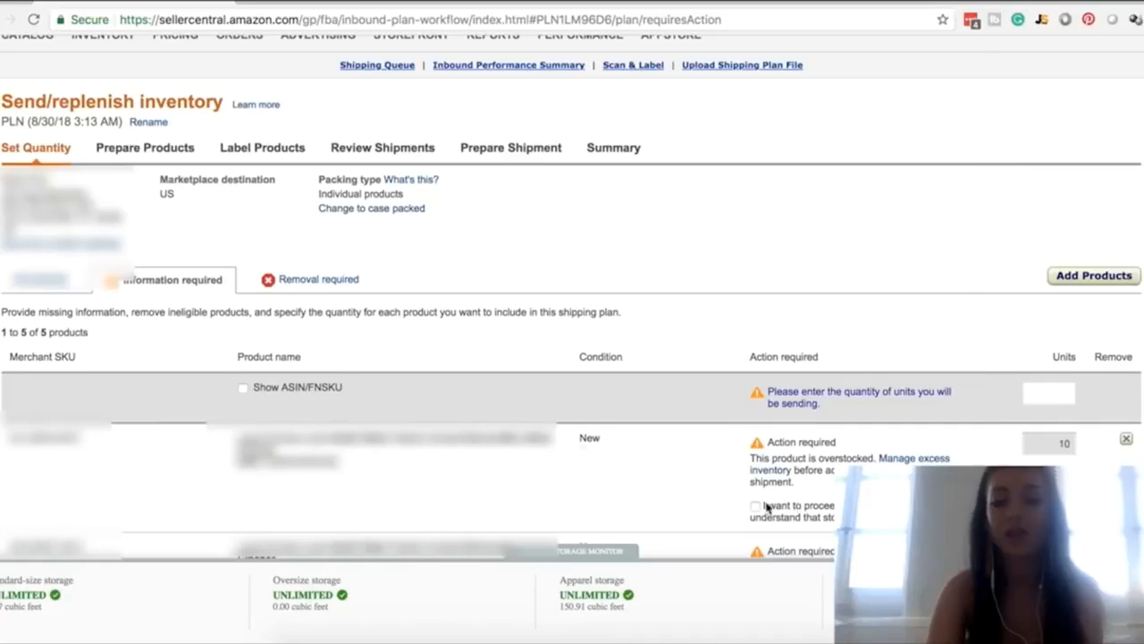
left_click(756, 506)
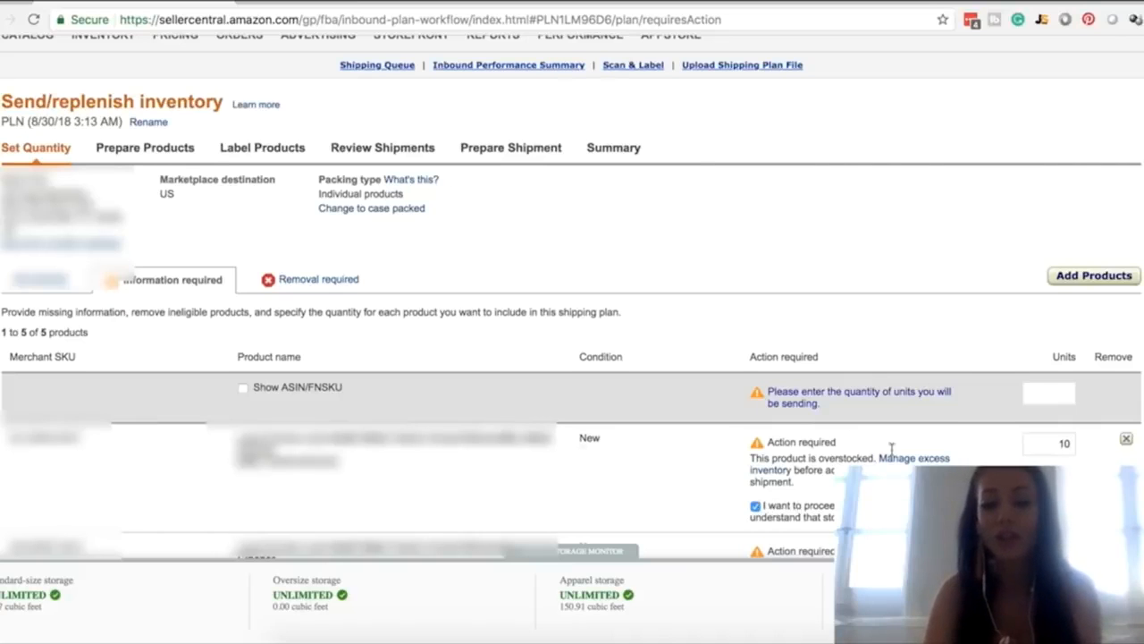
Check the products that require removal from the shipping plan and continue to Prepare Products
left_click(288, 285)
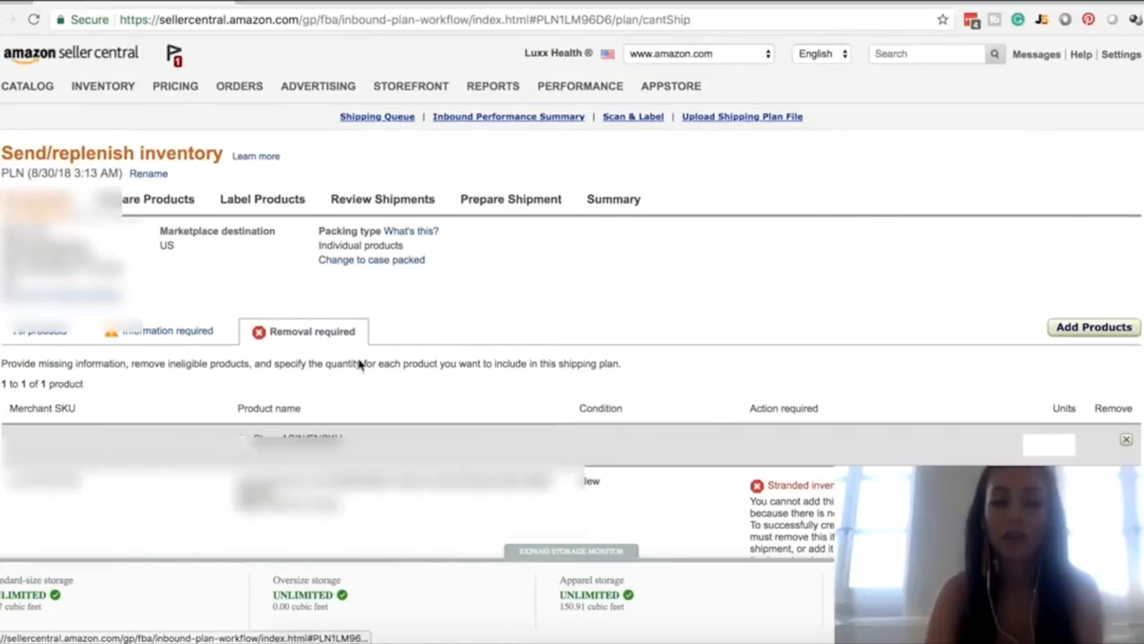
scroll(676, 421, "down", 1)
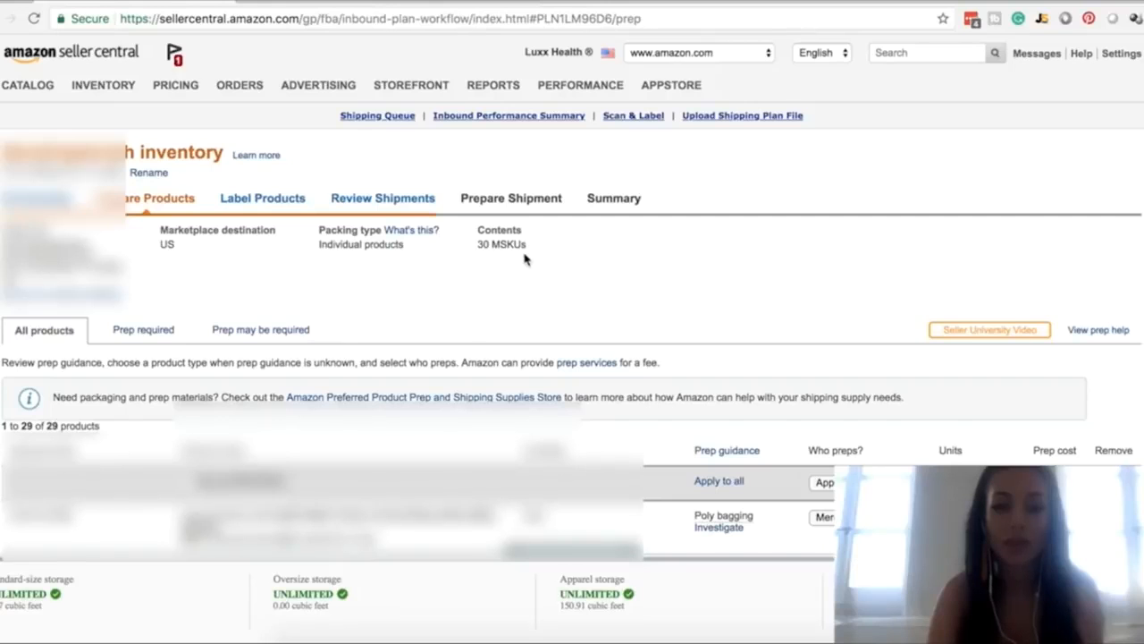
Assign Amazon as the preparer for all products in the plan and check the prep cost
scroll(557, 259, "down", 2)
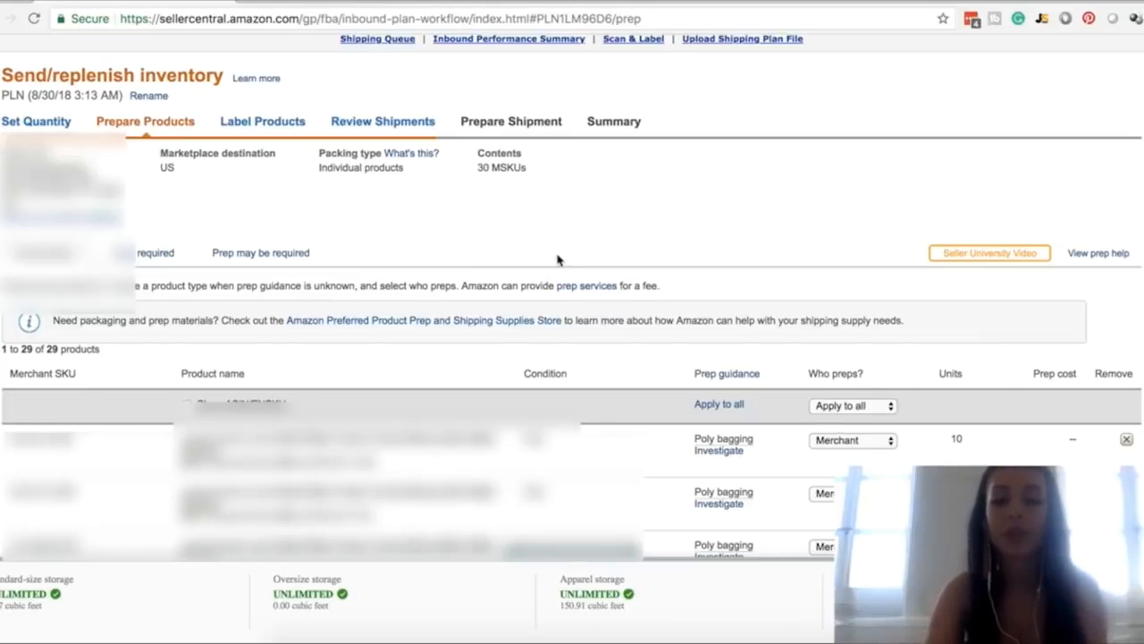
scroll(766, 382, "down", 1)
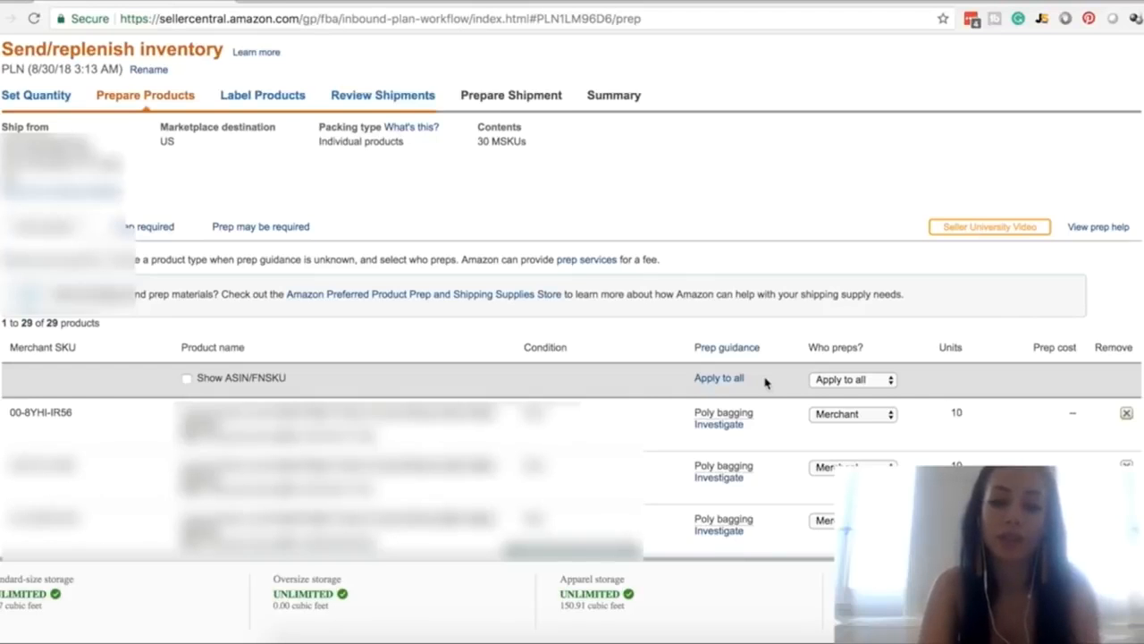
left_click(831, 383)
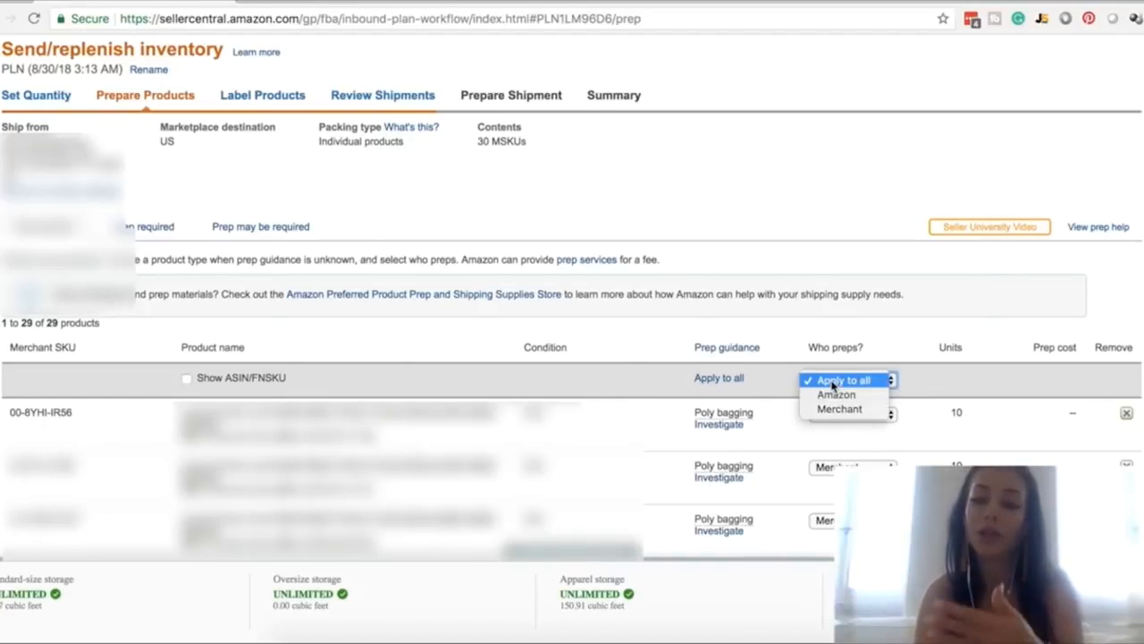
left_click(836, 396)
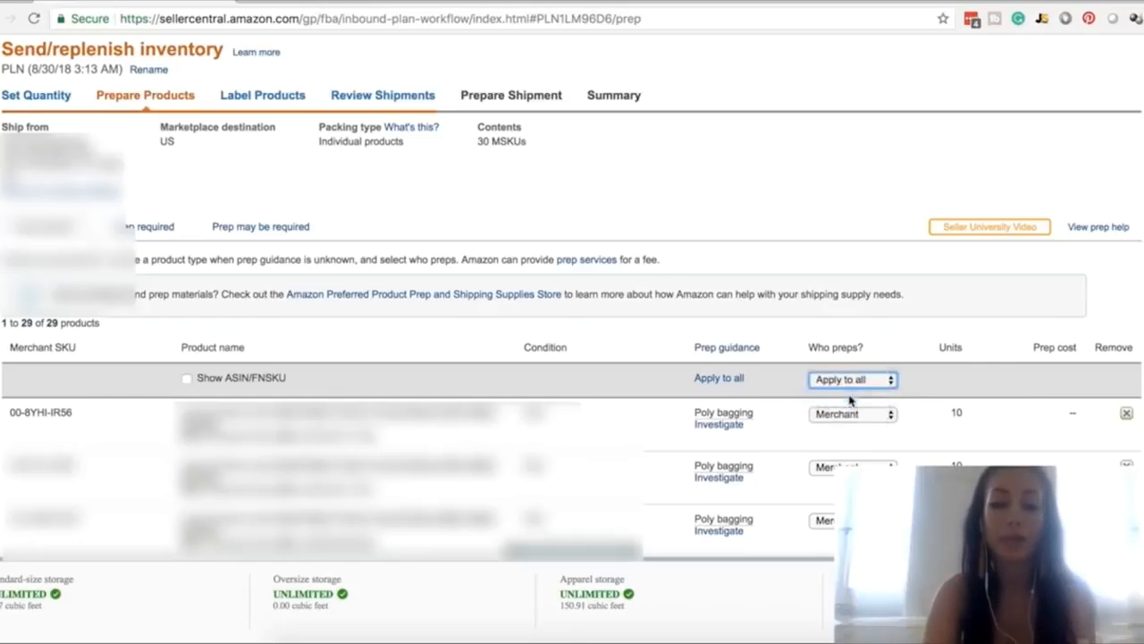
scroll(894, 375, "down", 2)
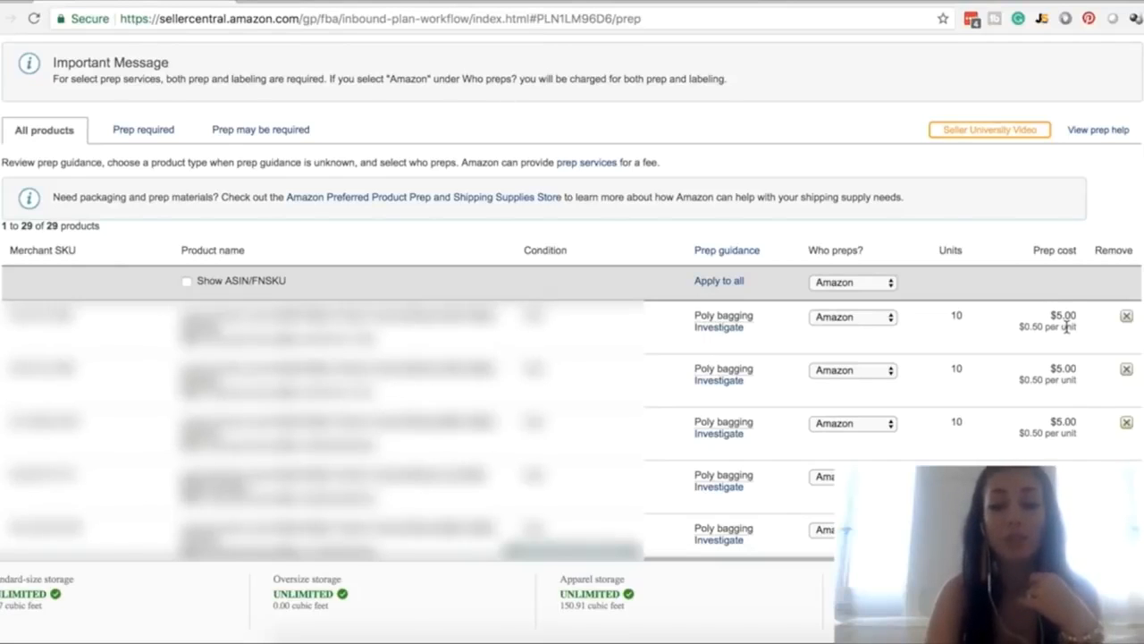
Set who preps to Merchant for all products in the shipping plan
left_click(838, 283)
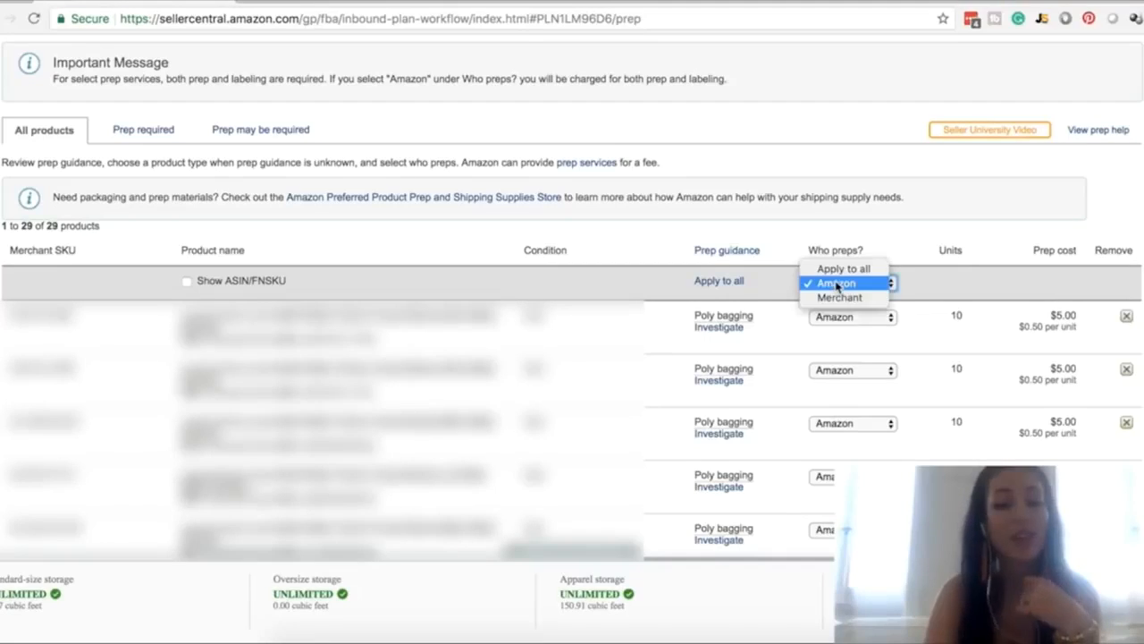
left_click(839, 298)
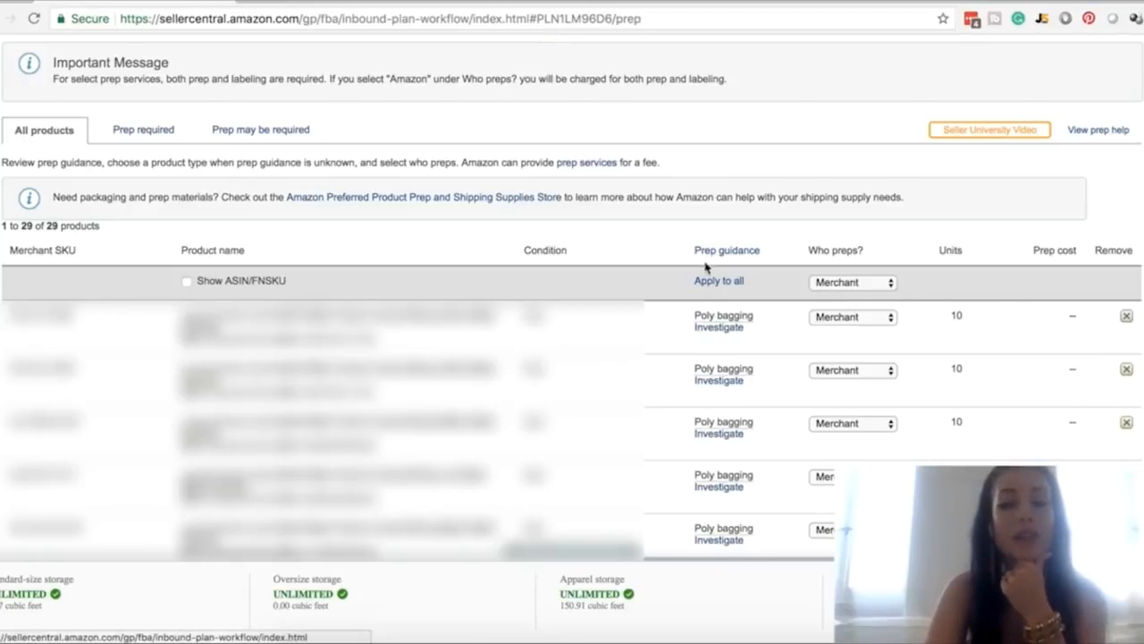
Read the poly bagging guidance for the first product and continue to Label Products
left_click(711, 318)
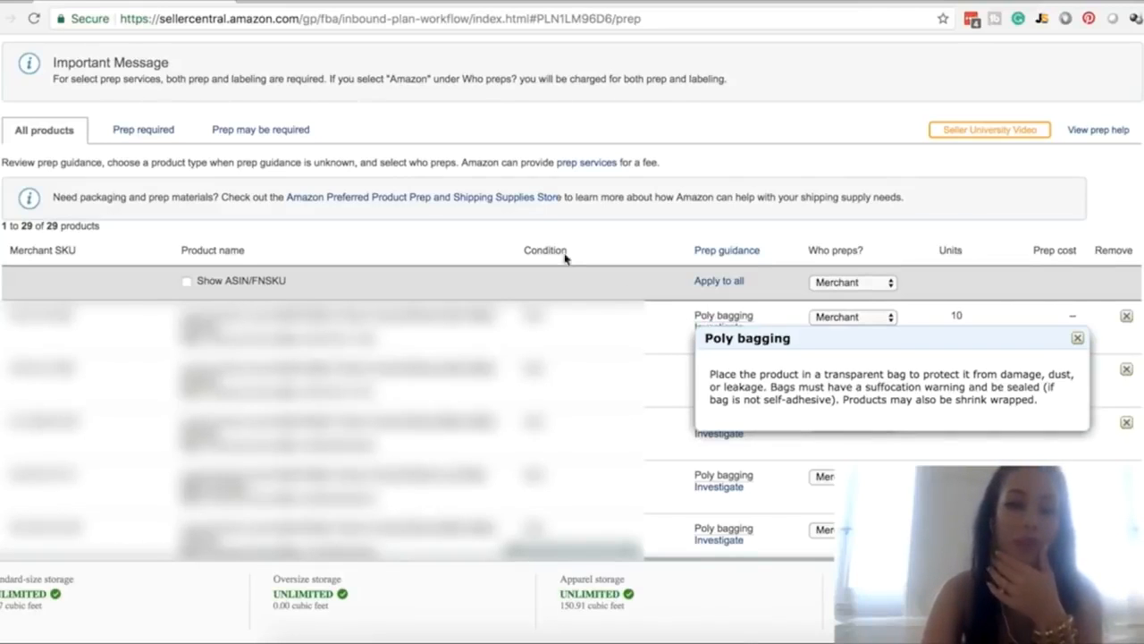
scroll(715, 234, "down", 10)
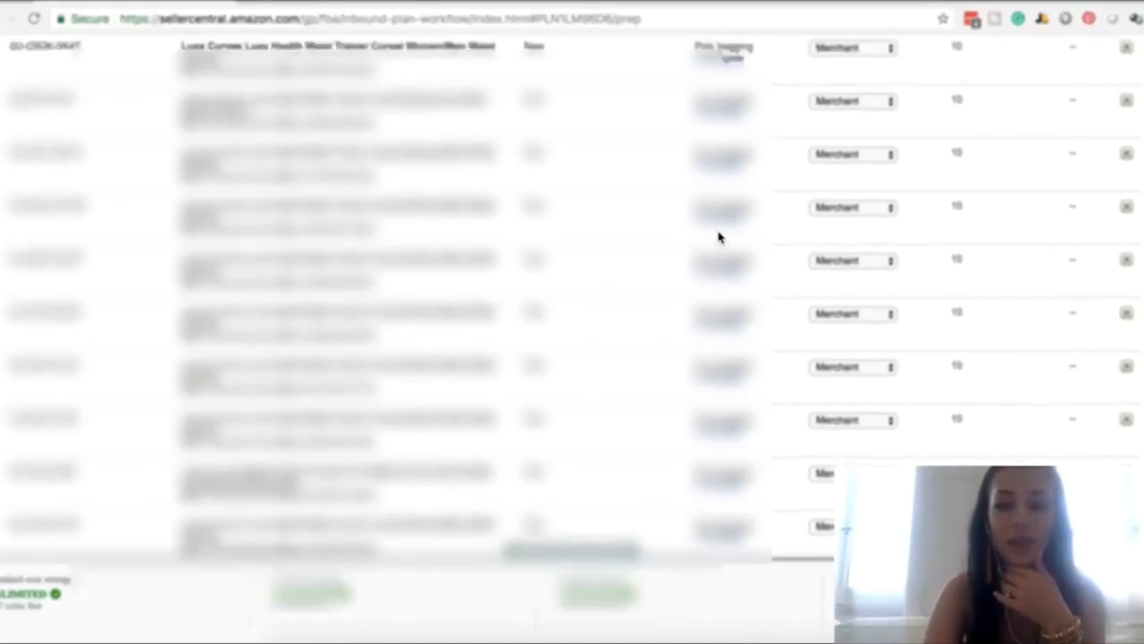
left_click(1089, 430)
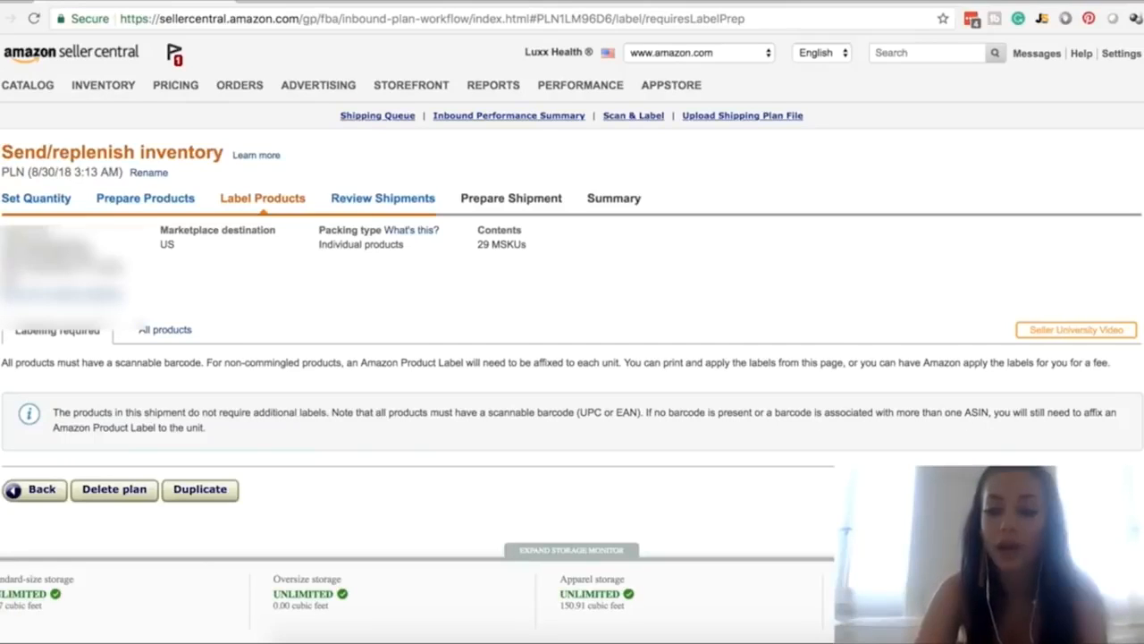
Continue past labeling to the shipment review and approve the new shipment to CLT2 in Charlotte, NC
left_click(1102, 490)
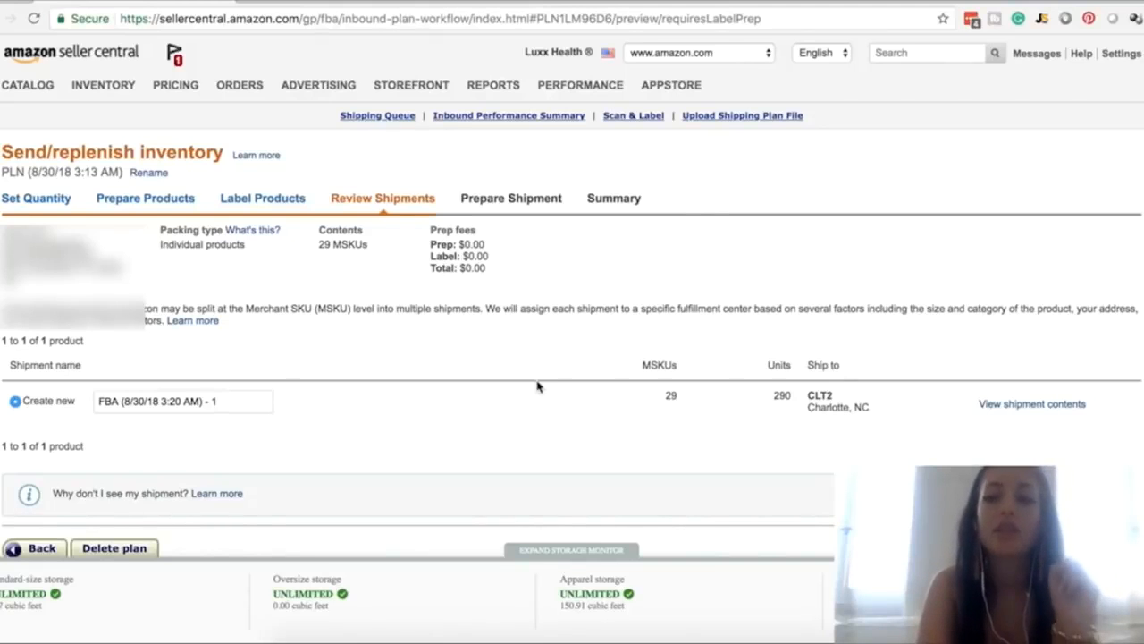
mouse_move(1124, 63)
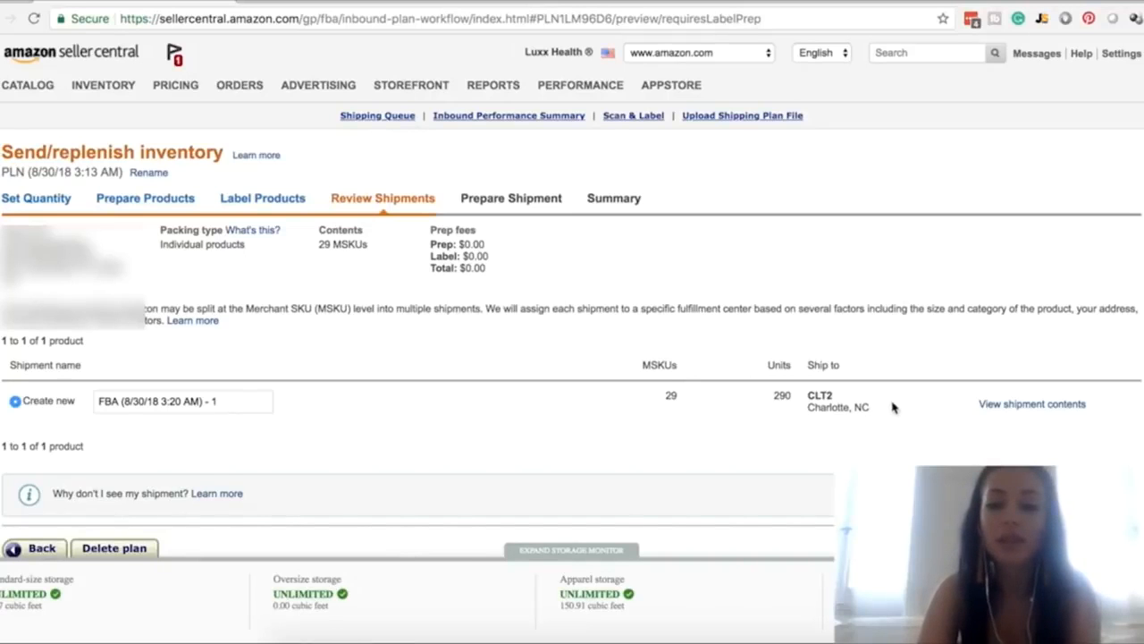
scroll(892, 408, "down", 2)
scroll(892, 407, "up", 1)
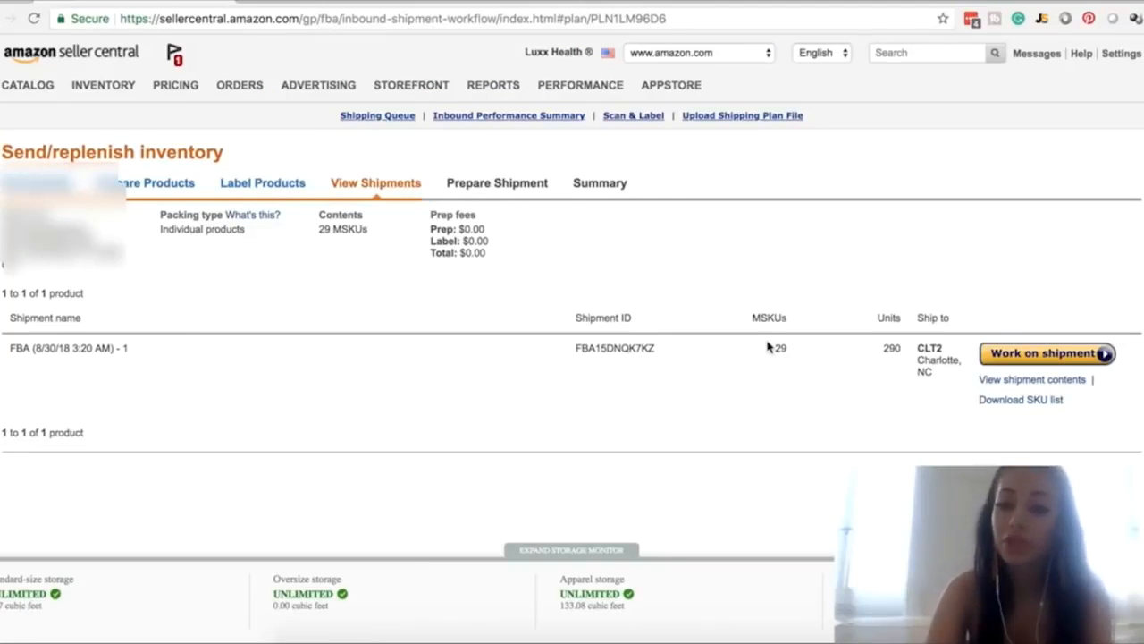
Start working on the Charlotte, NC shipment and review its contents, shipping method and carrier options
left_click(1010, 352)
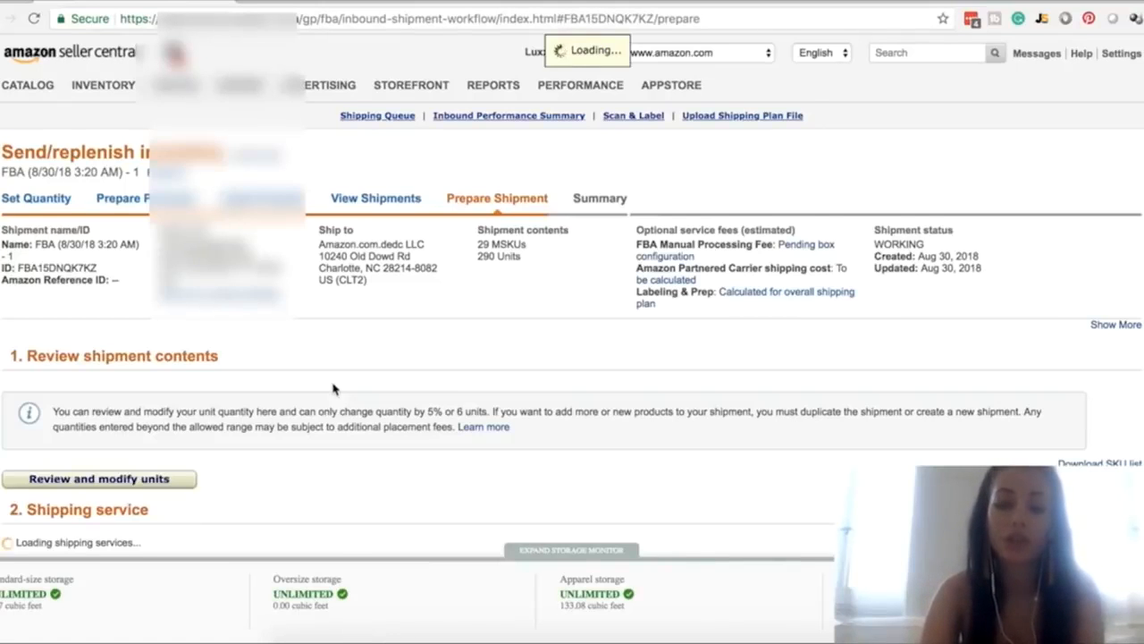
scroll(623, 414, "down", 2)
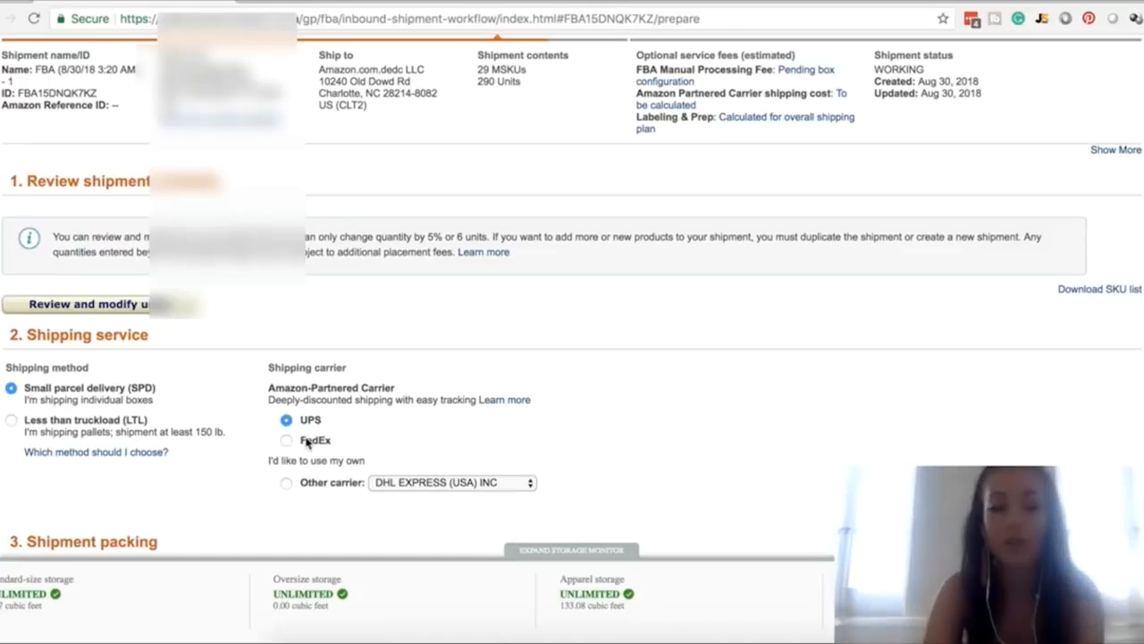
scroll(306, 441, "down", 1)
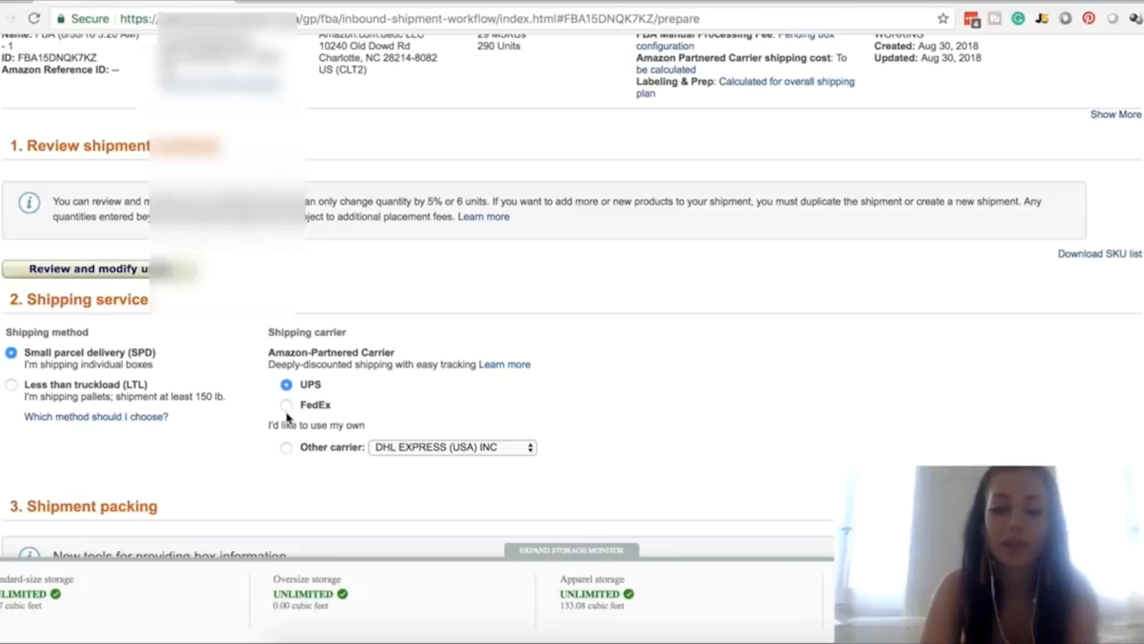
scroll(341, 408, "down", 1)
scroll(341, 408, "down", 1)
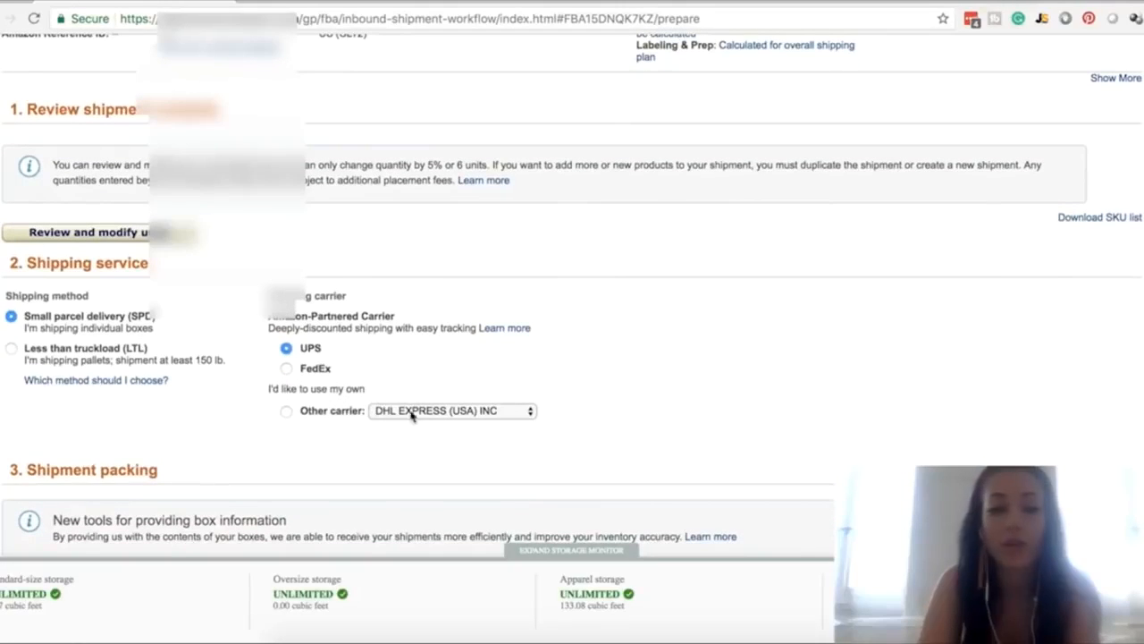
scroll(390, 404, "down", 5)
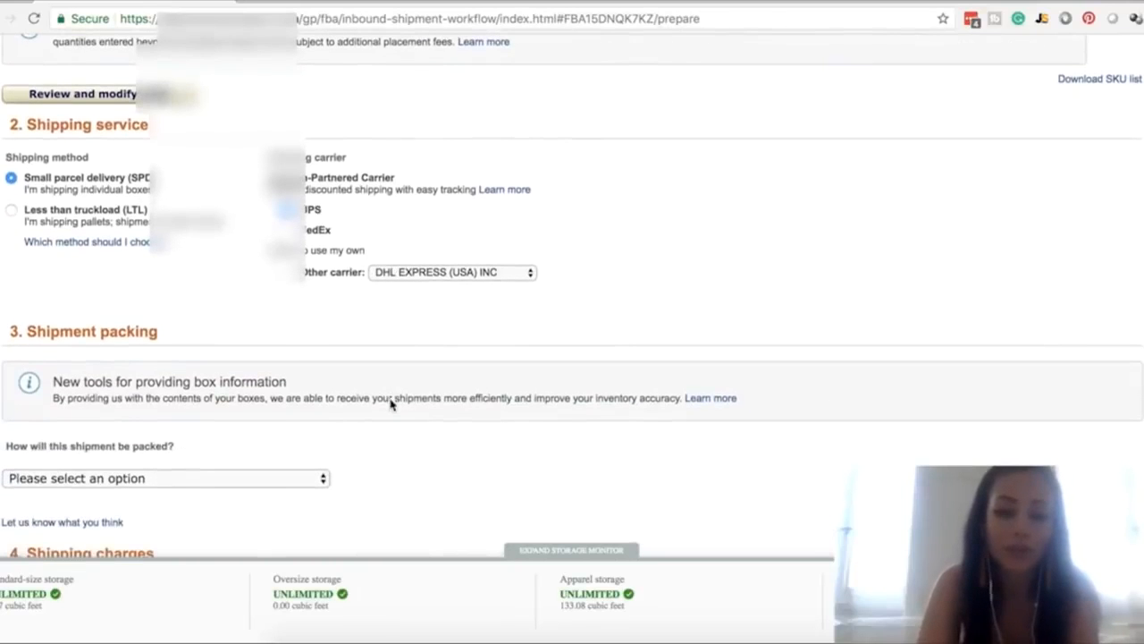
scroll(390, 398, "down", 7)
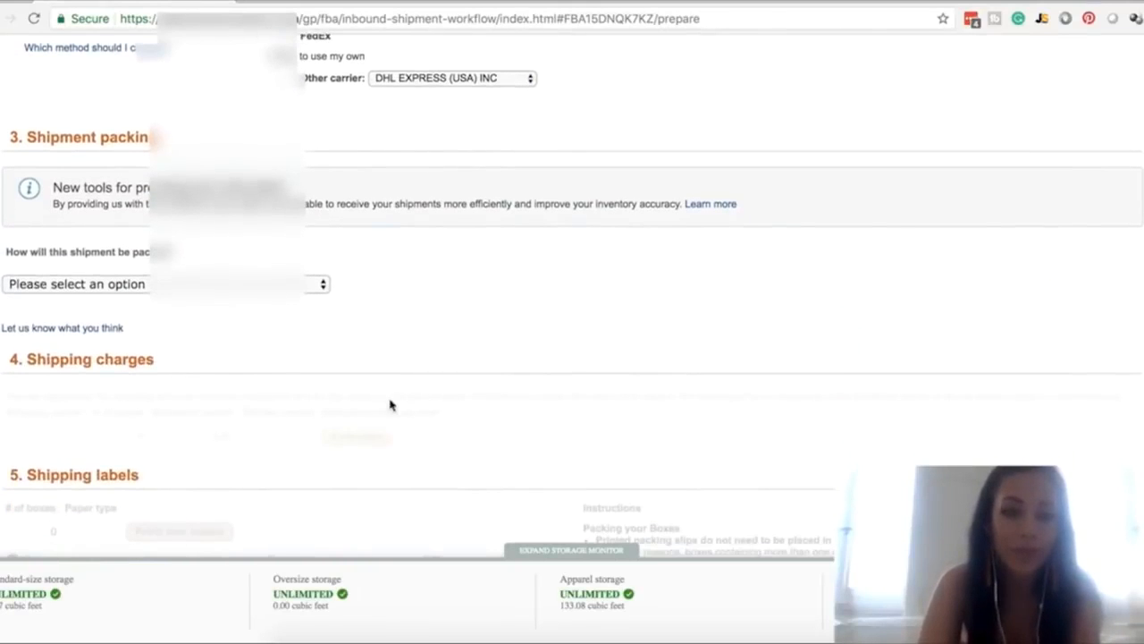
Set the packing to more than one SKU per box (total 15 boxes or less), using the web form with 10 boxes
left_click(196, 287)
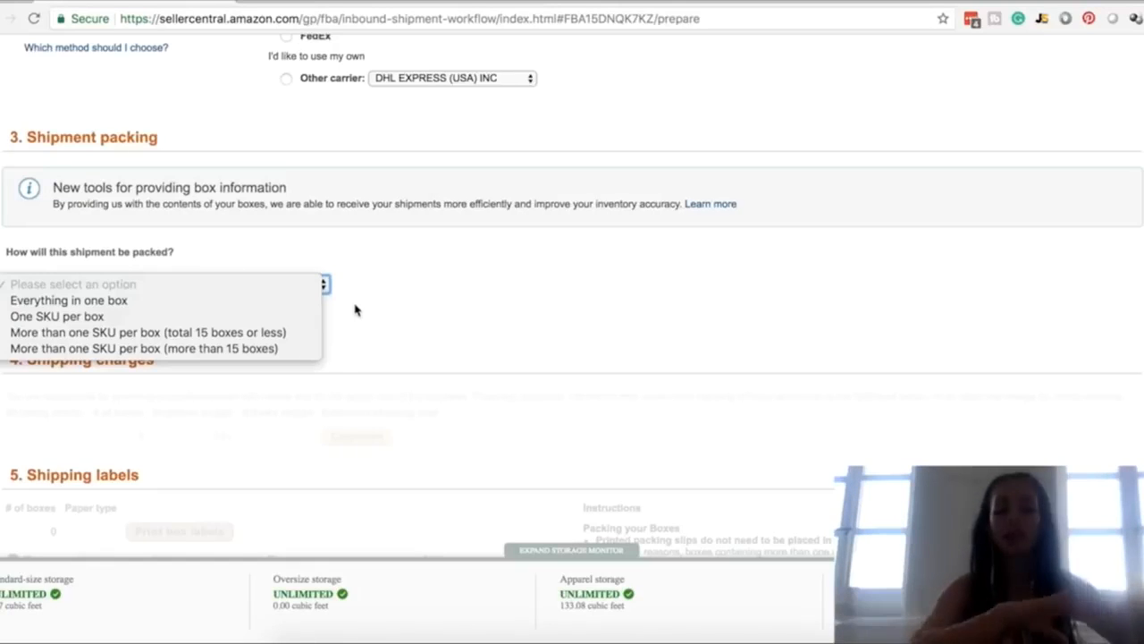
left_click(266, 335)
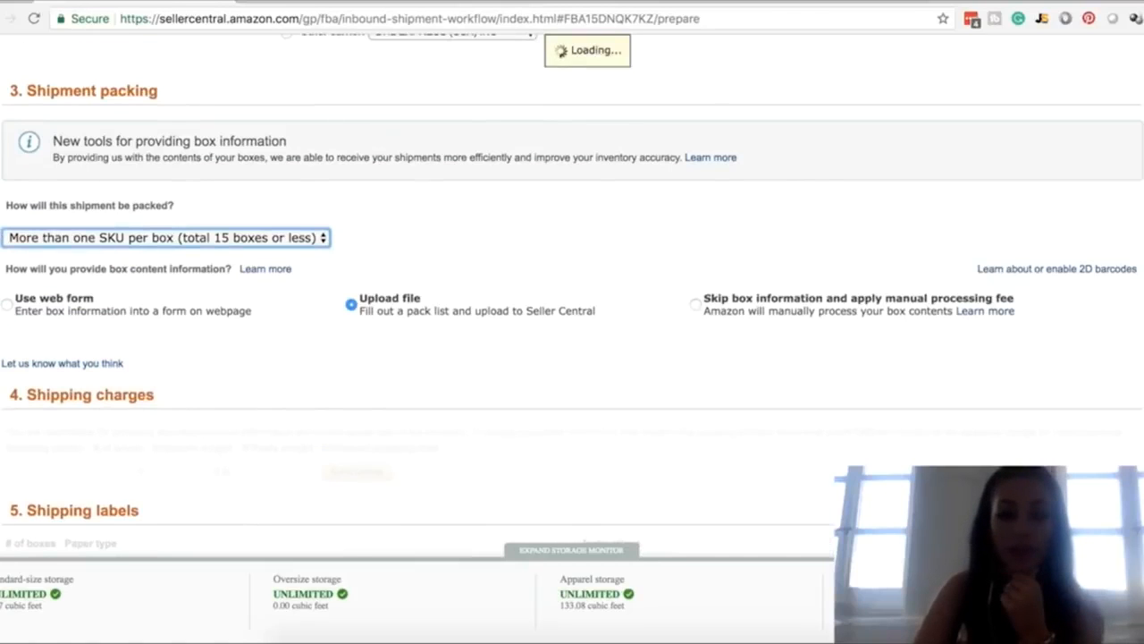
left_click(7, 305)
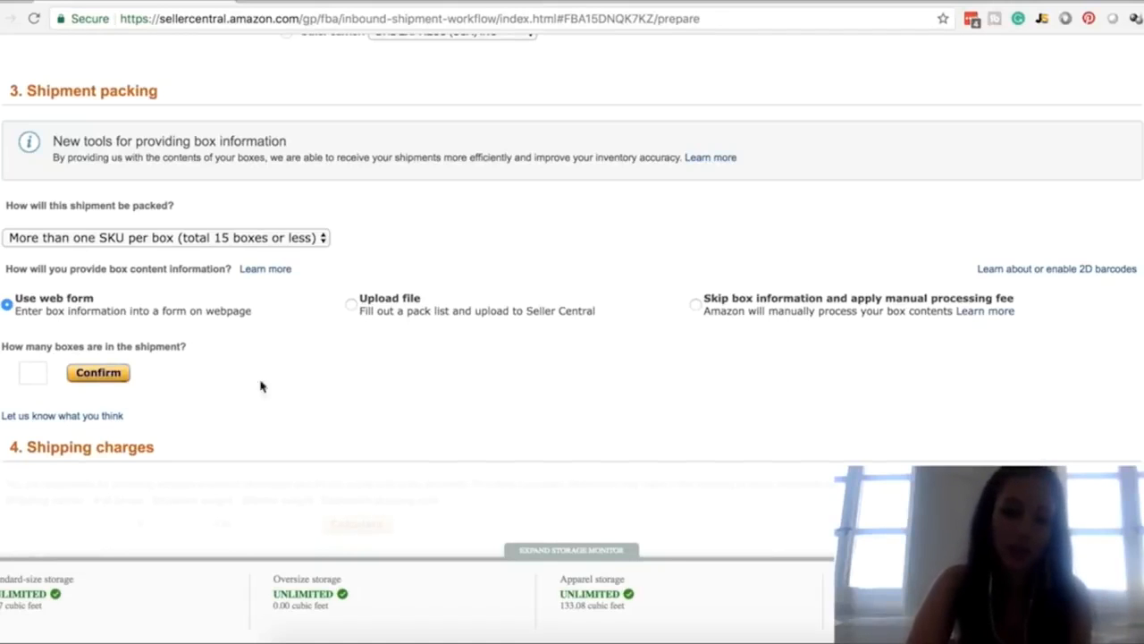
left_click(30, 366)
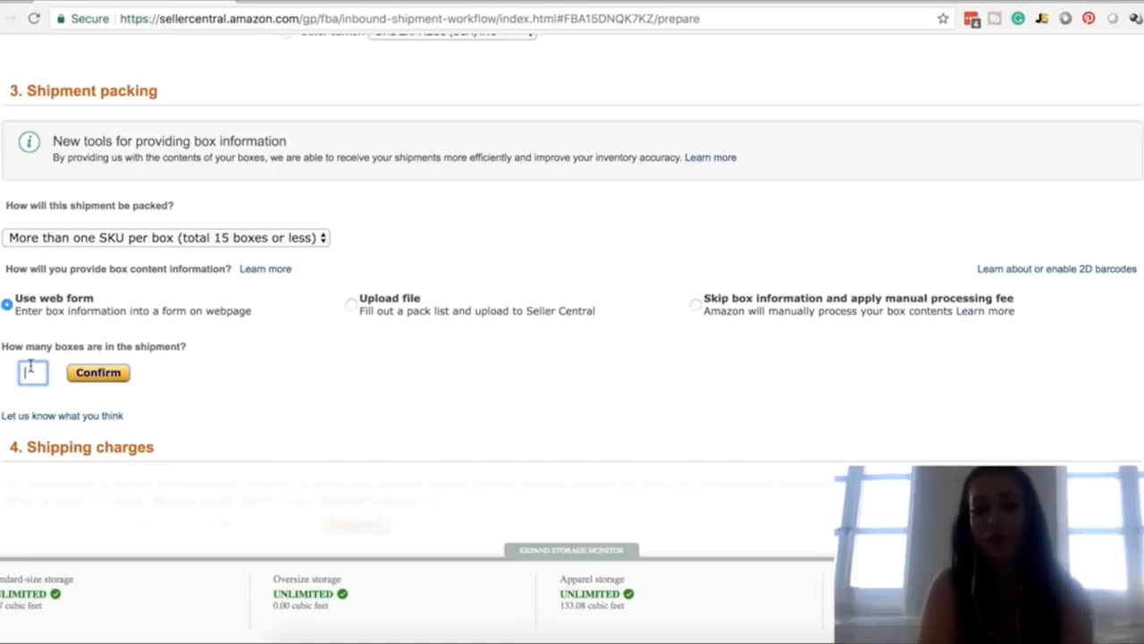
type("10")
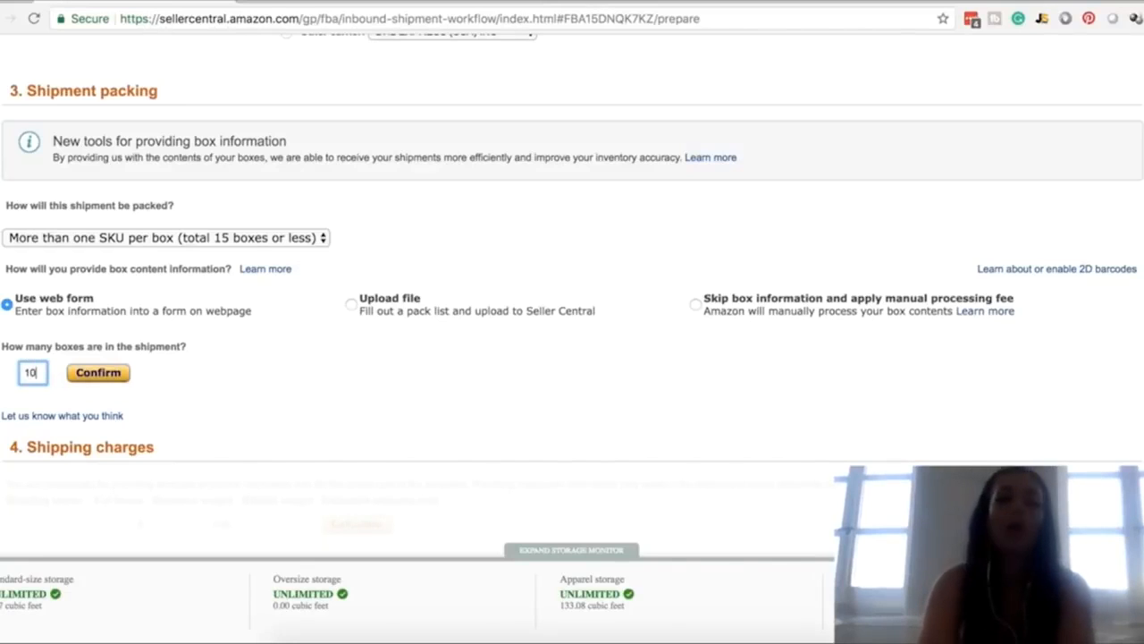
left_click(100, 375)
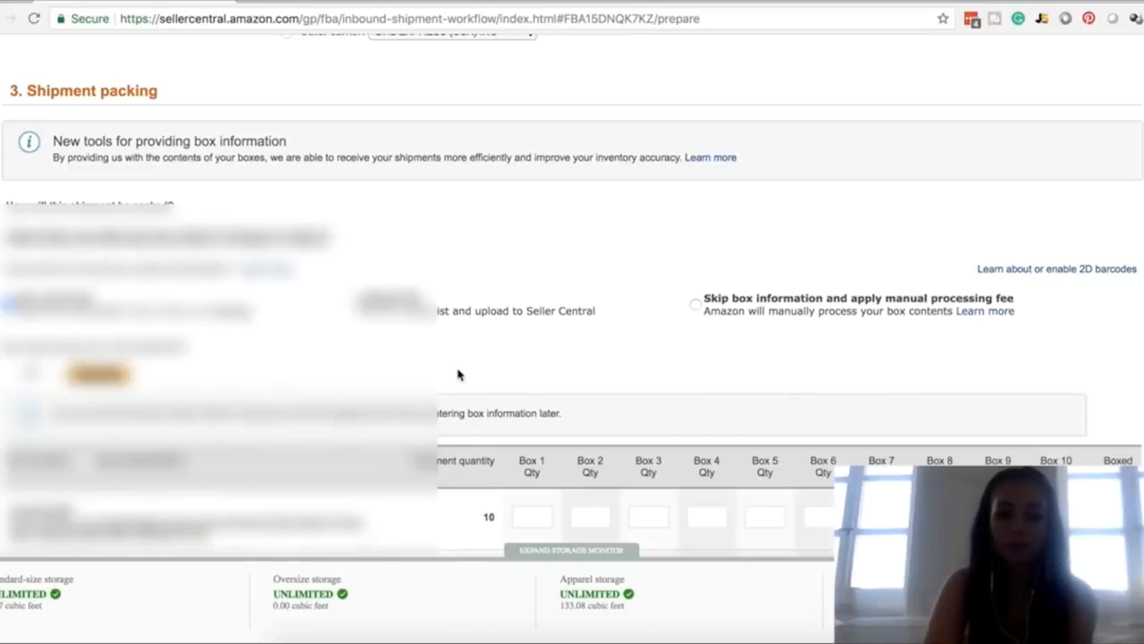
Allocate 5 units of the first product to Box 1 and 5 units of the fourth product to Box 2
scroll(459, 375, "down", 5)
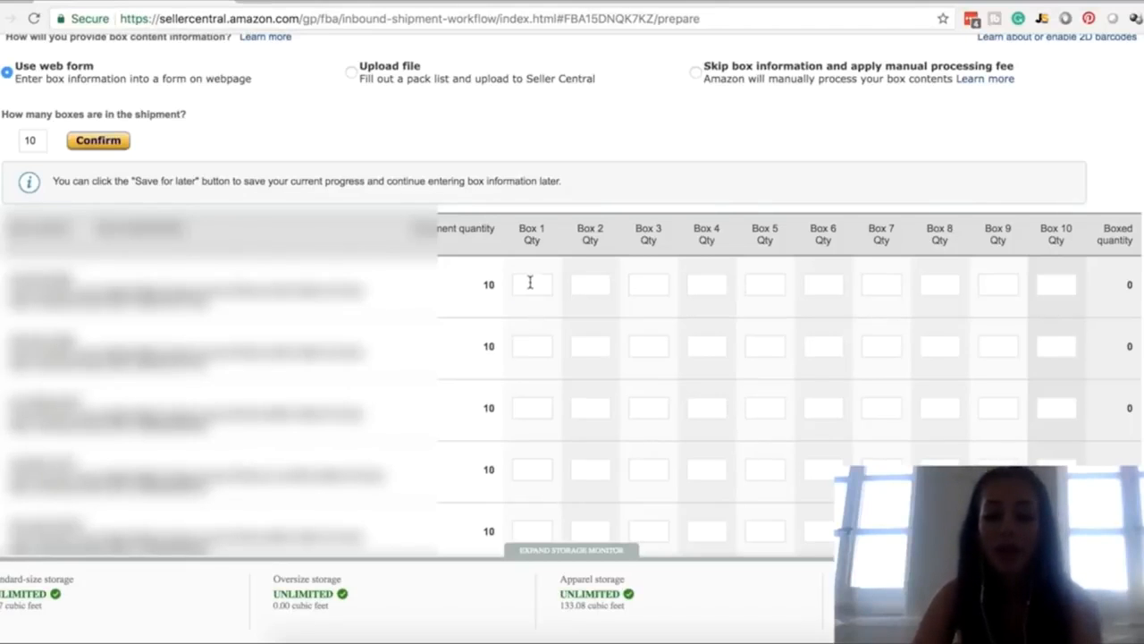
left_click(530, 285)
type("5")
scroll(622, 430, "down", 2)
left_click(590, 395)
type("5")
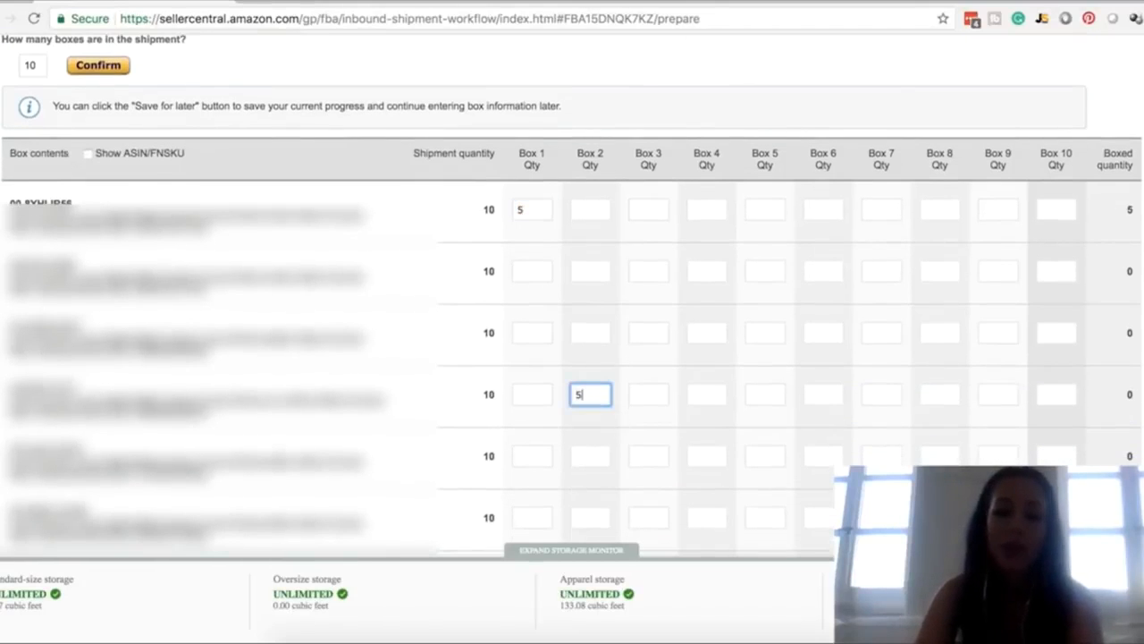
Allocate 3 units of the first product and 4 units of the third product to Box 3
left_click(651, 204)
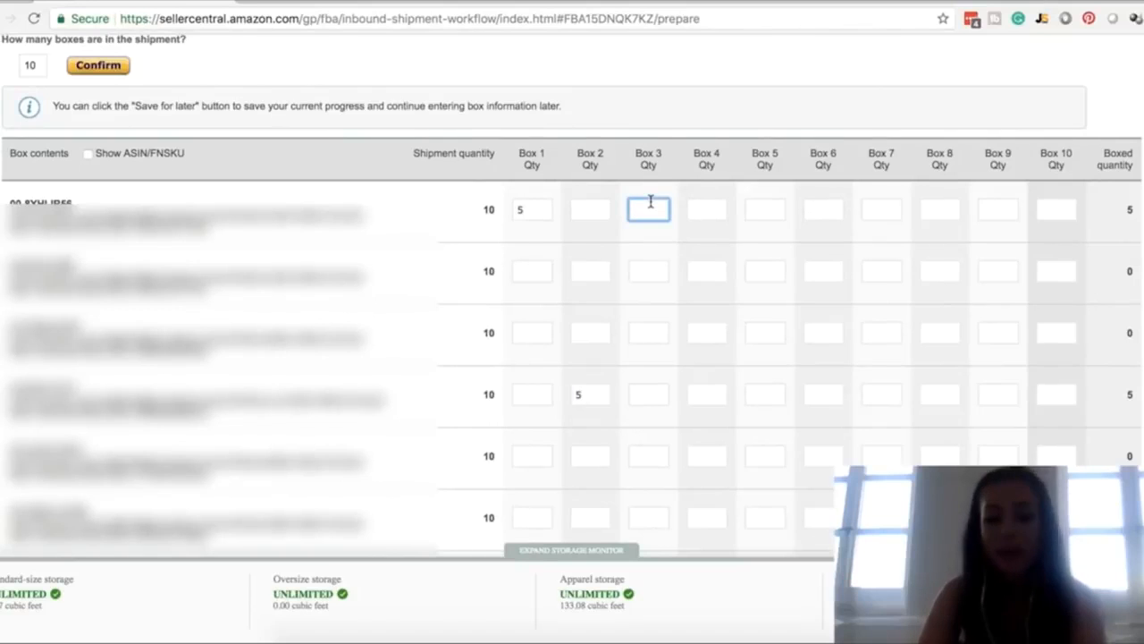
type("3")
left_click(655, 329)
type("4")
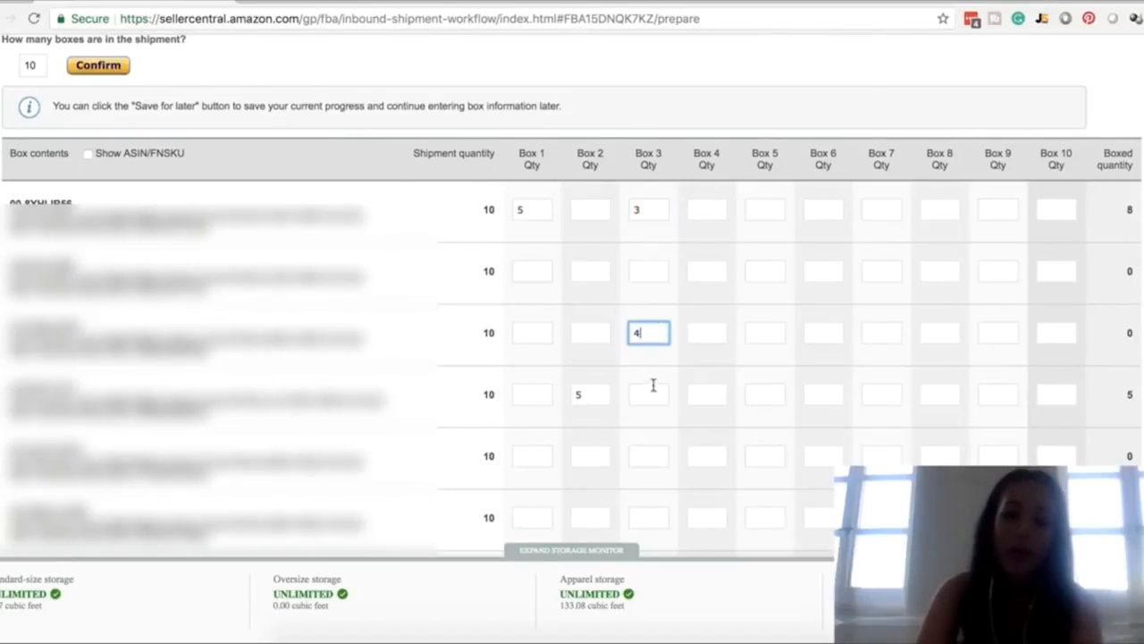
left_click(647, 413)
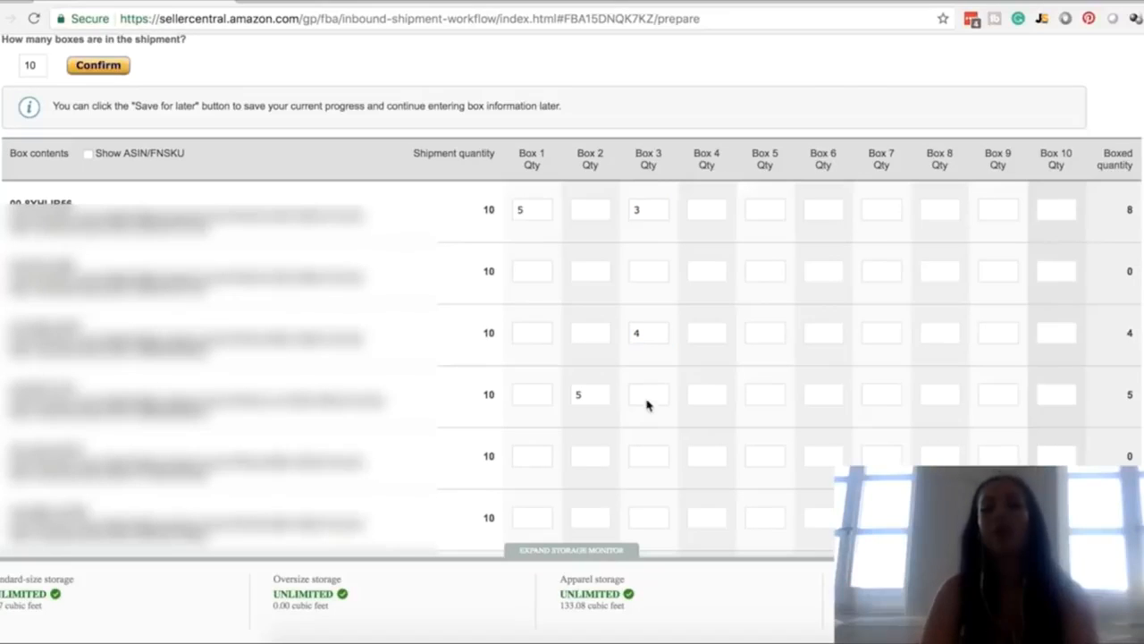
left_click(648, 399)
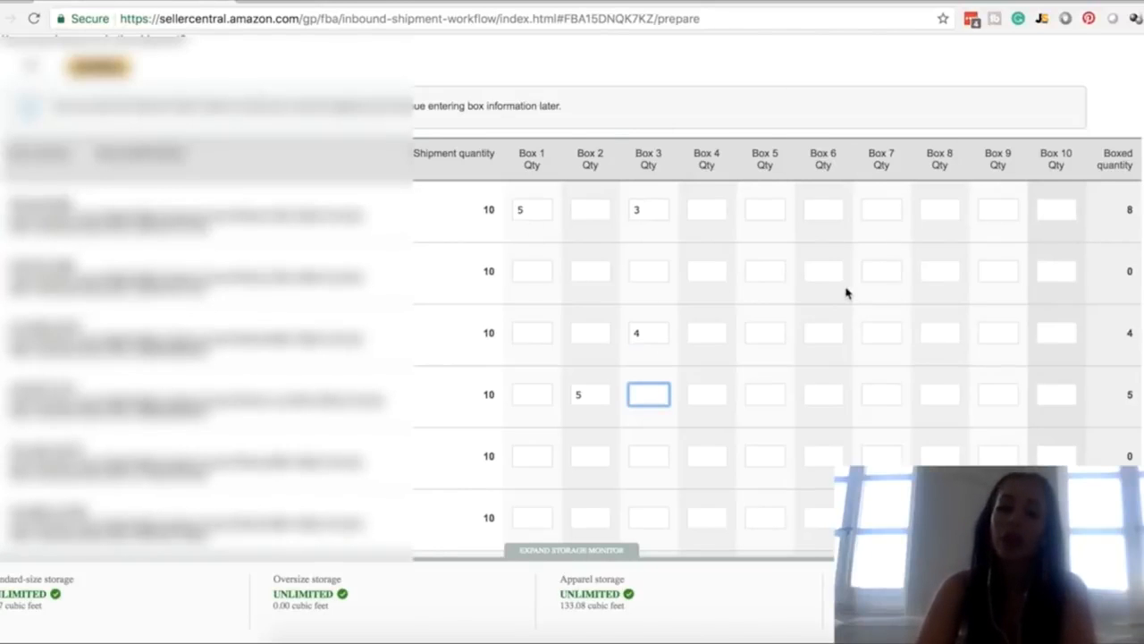
Examine the box weight and dimension fields below the product quantities, starting with Box 1's weight
scroll(846, 291, "down", 10)
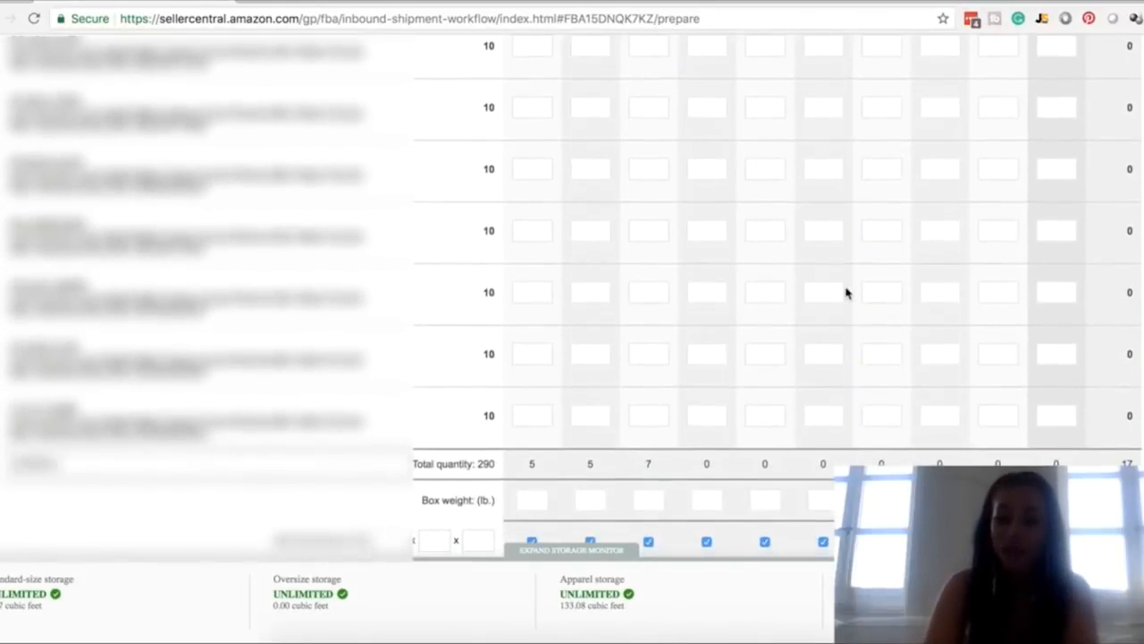
scroll(845, 292, "down", 5)
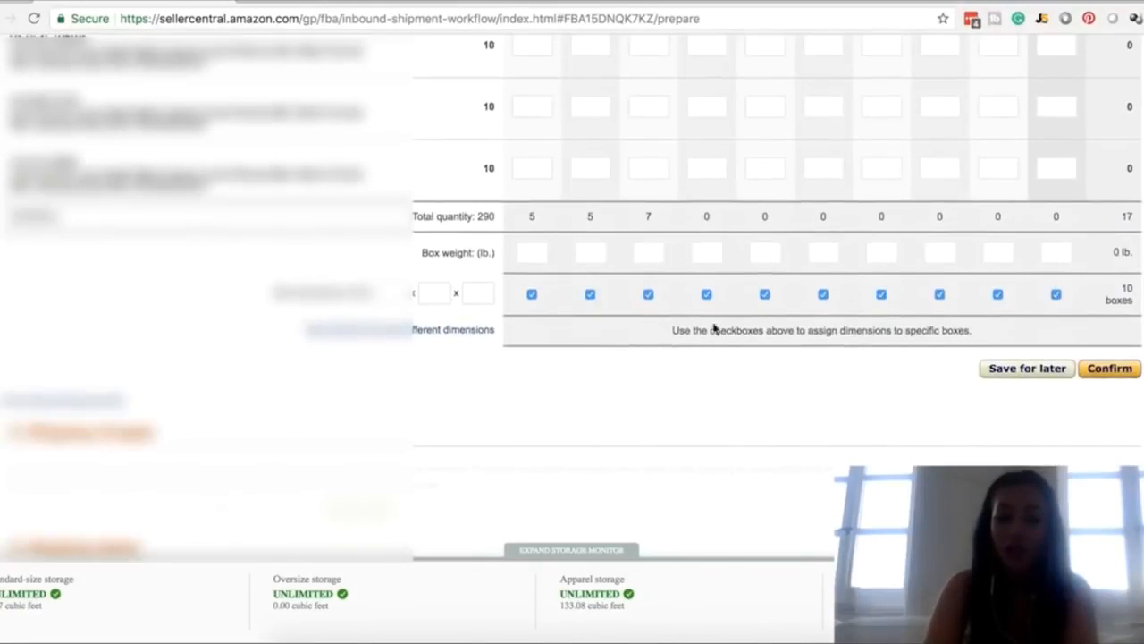
left_click(528, 253)
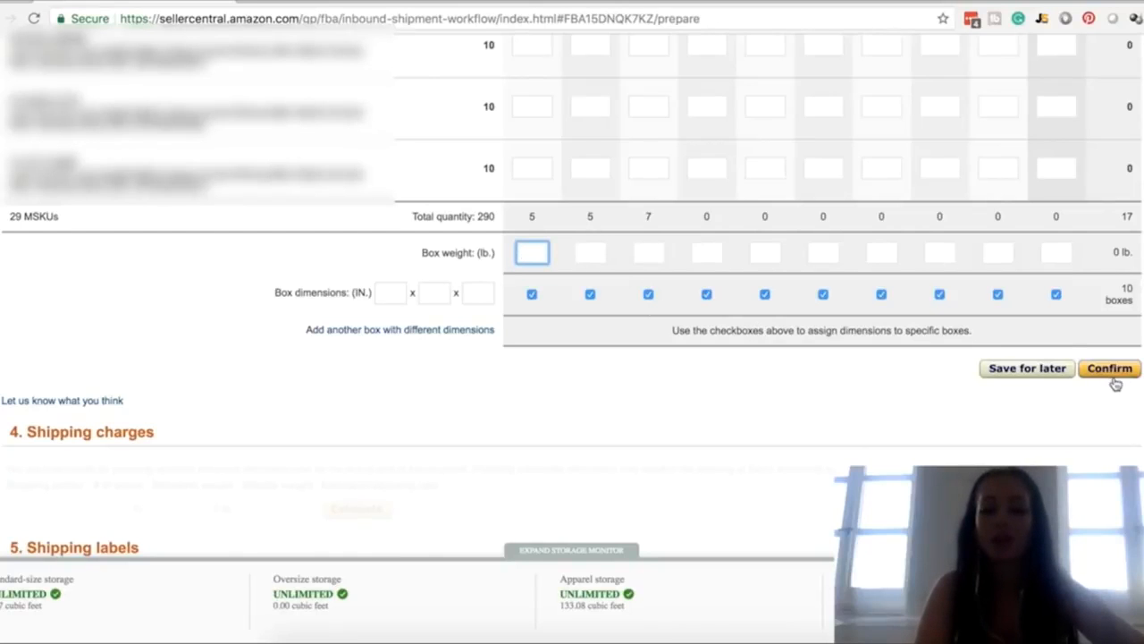
In the two-box shipment, allocate 10 units of the first product to Box 1 and 10 of the second to Box 2
scroll(1093, 299, "down", 3)
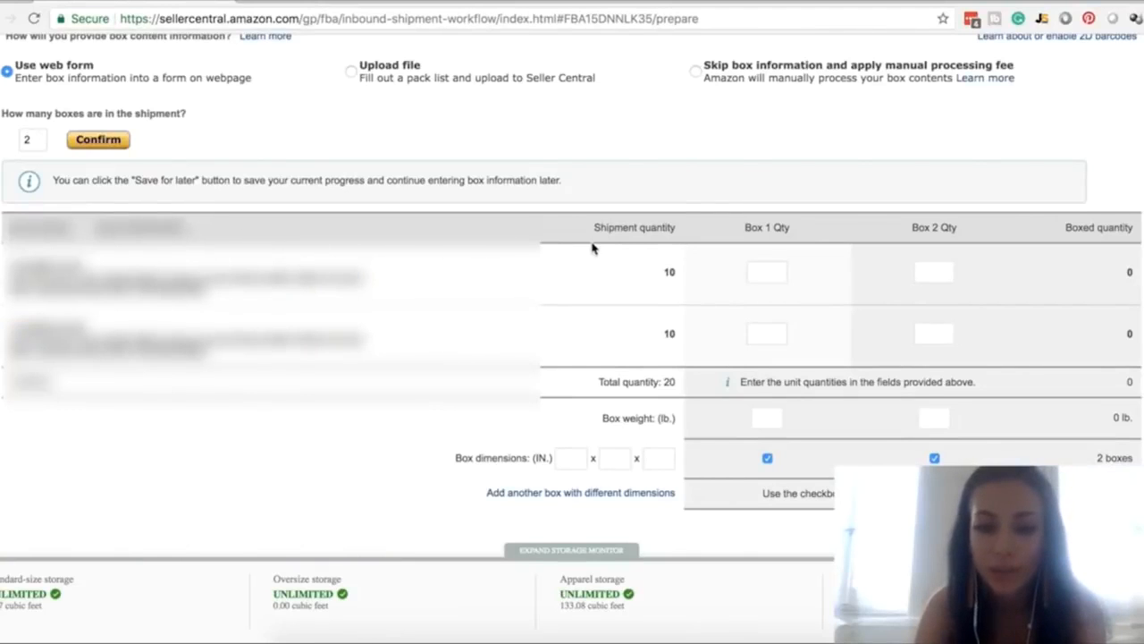
left_click(775, 273)
type("10")
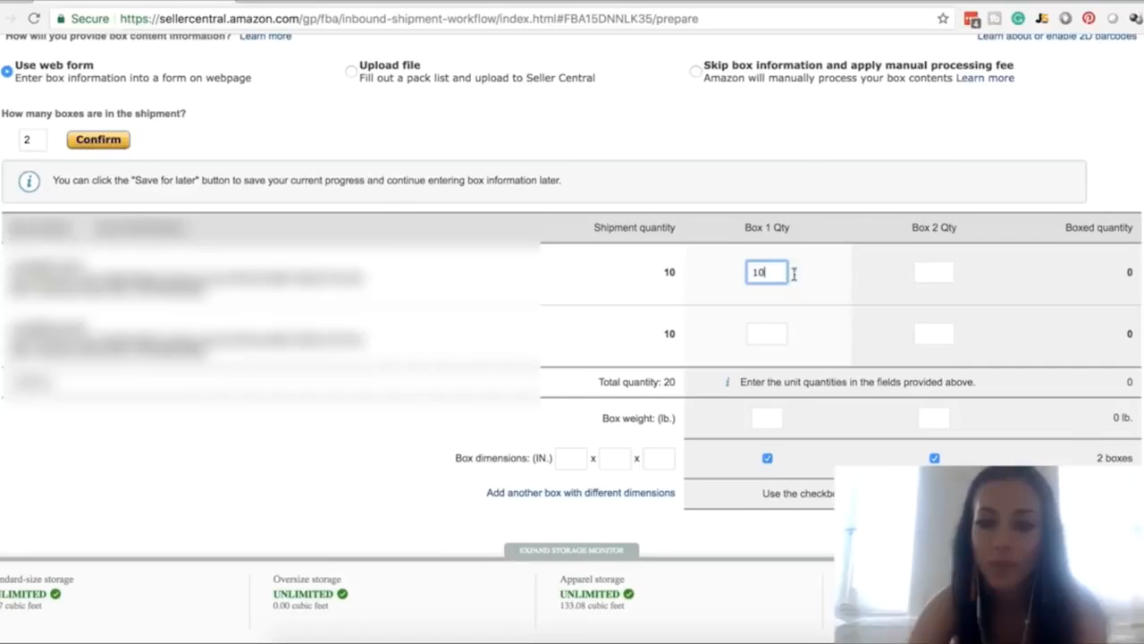
left_click(927, 333)
type("10")
Set the weight of both Box 1 and Box 2 to 25 lb
left_click(711, 417)
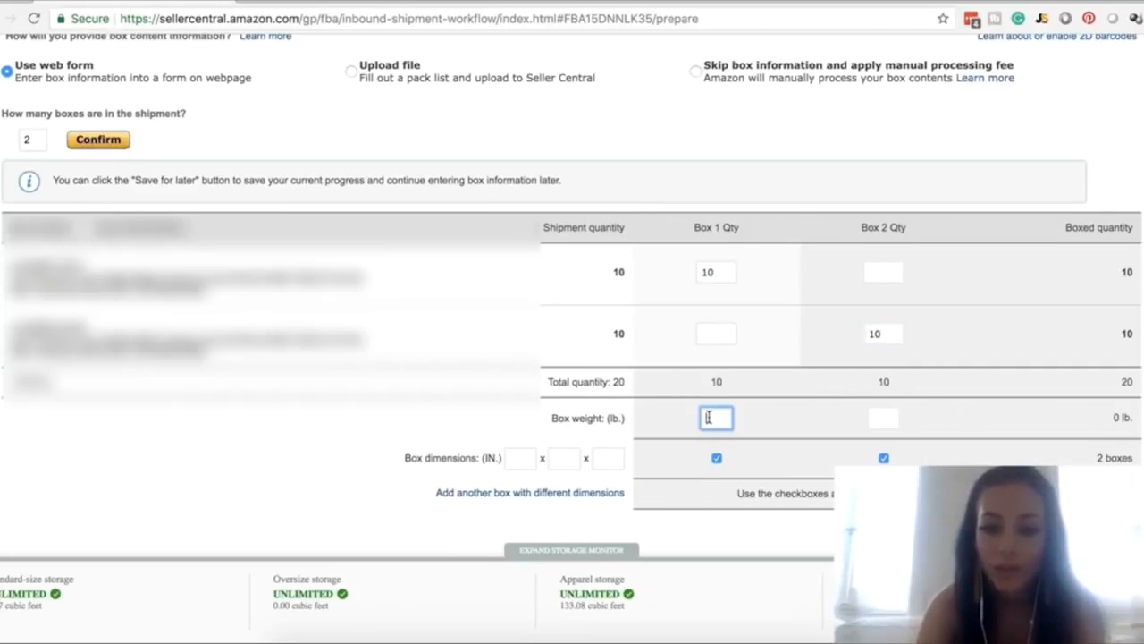
type("25")
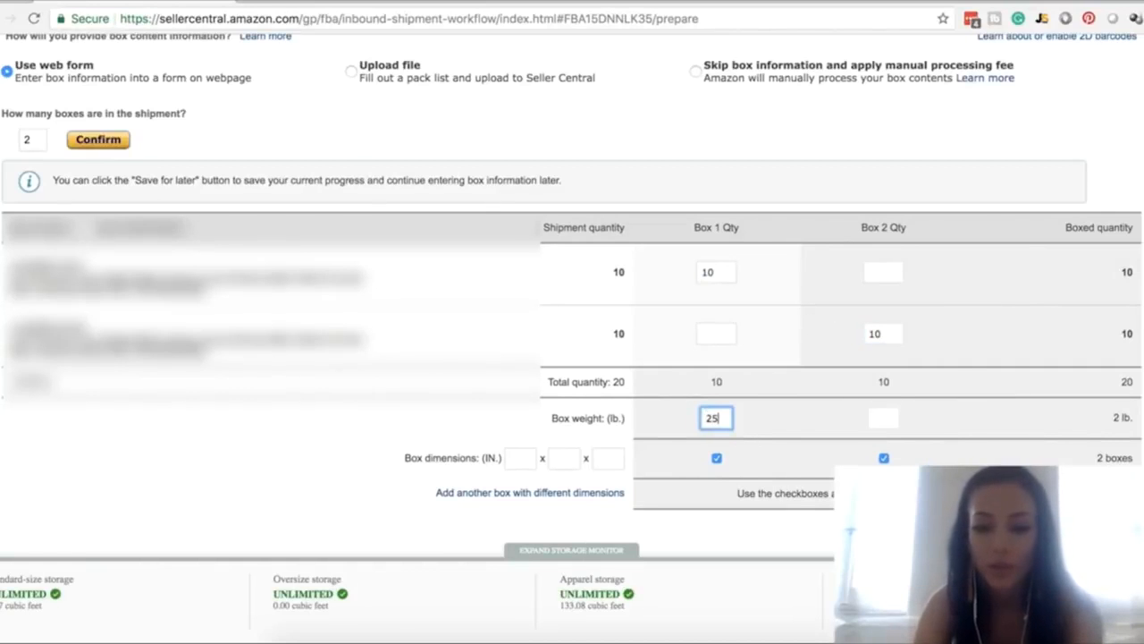
left_click(886, 418)
type("25")
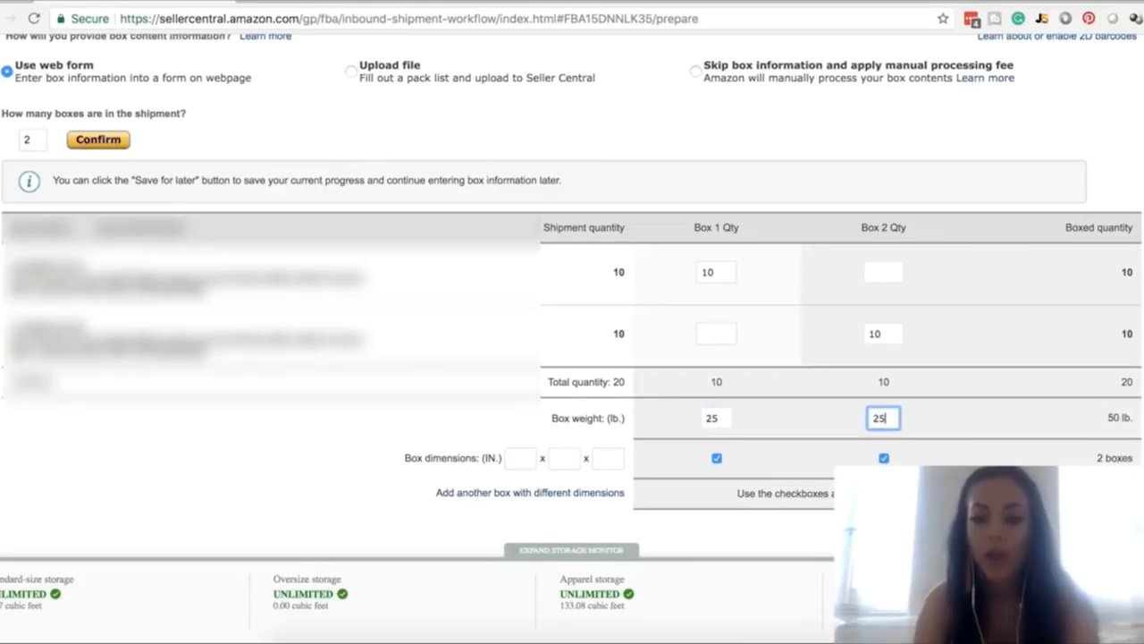
left_click(817, 426)
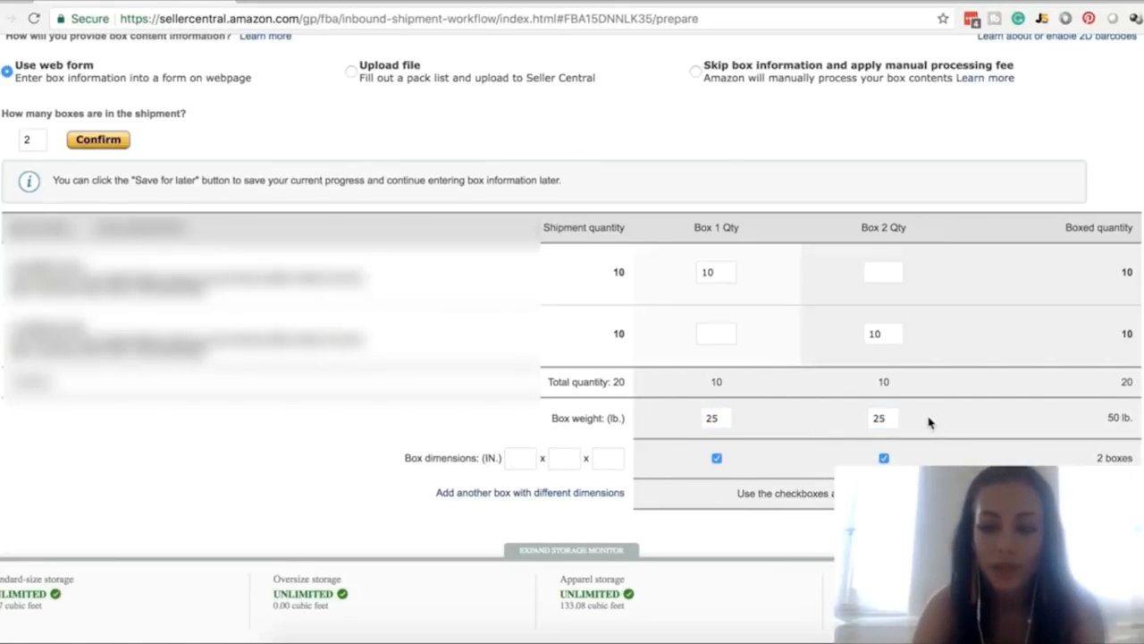
Set the dimensions of both boxes to 16 x 25 x 5 inches and confirm the box information
left_click(515, 457)
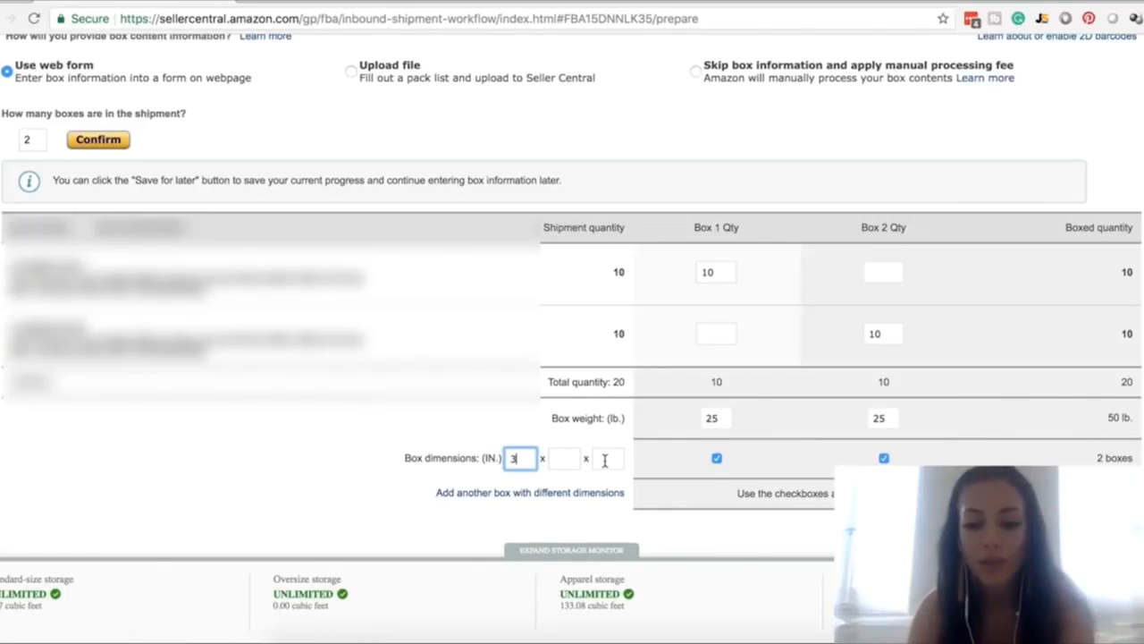
type("16")
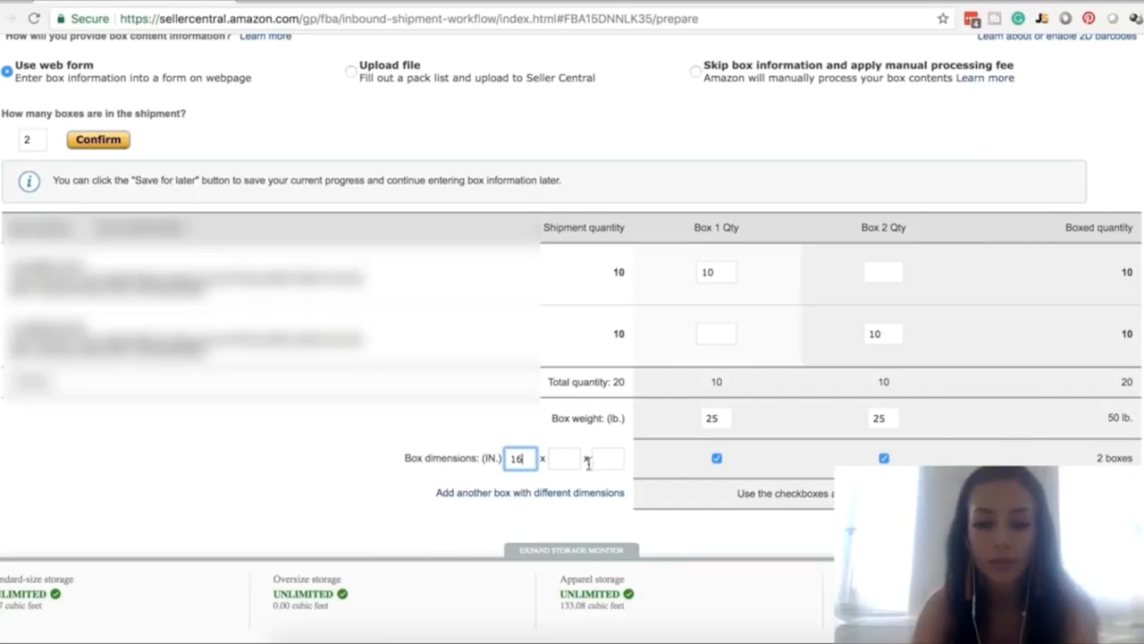
left_click(565, 458)
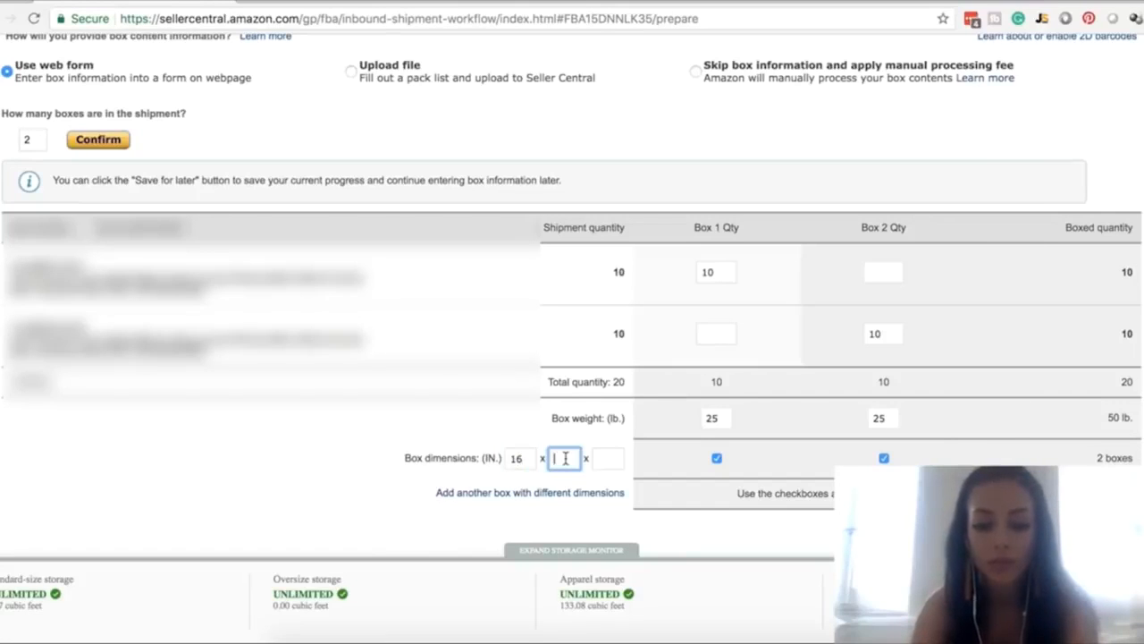
type("25")
left_click(608, 458)
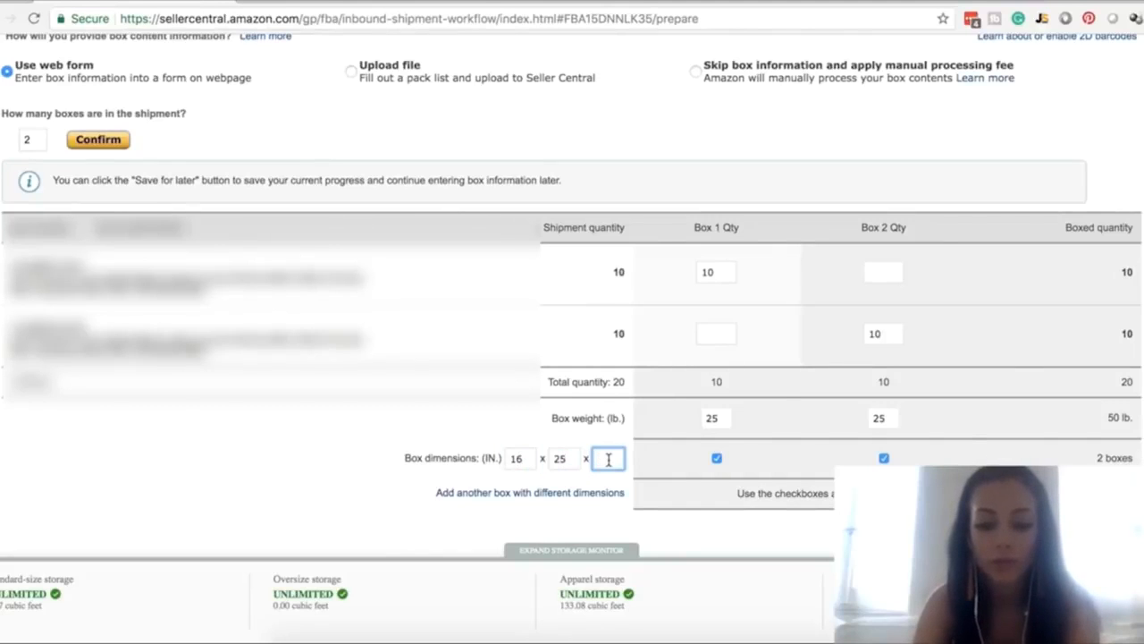
type("5")
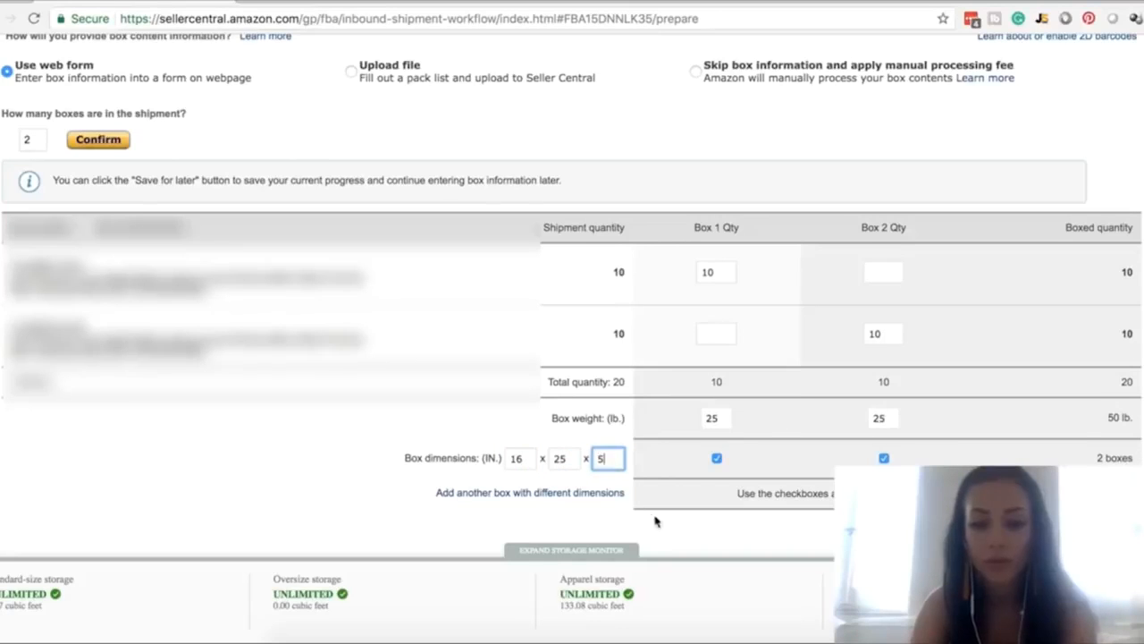
left_click(1099, 527)
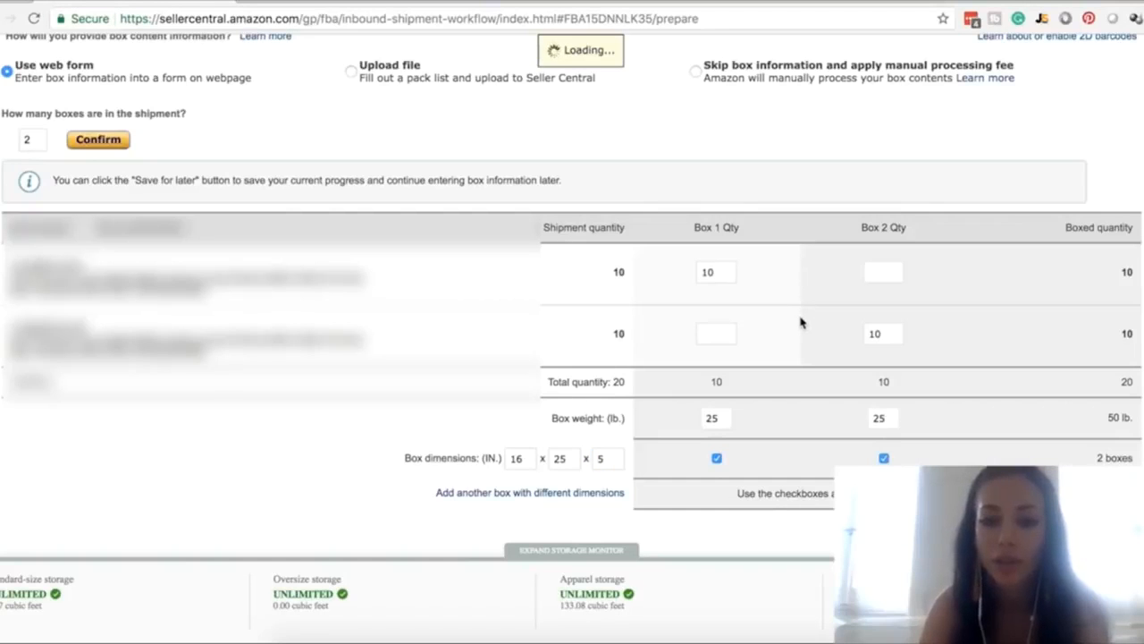
Review the box count and shipment weight listed under Shipping charges
scroll(801, 322, "down", 3)
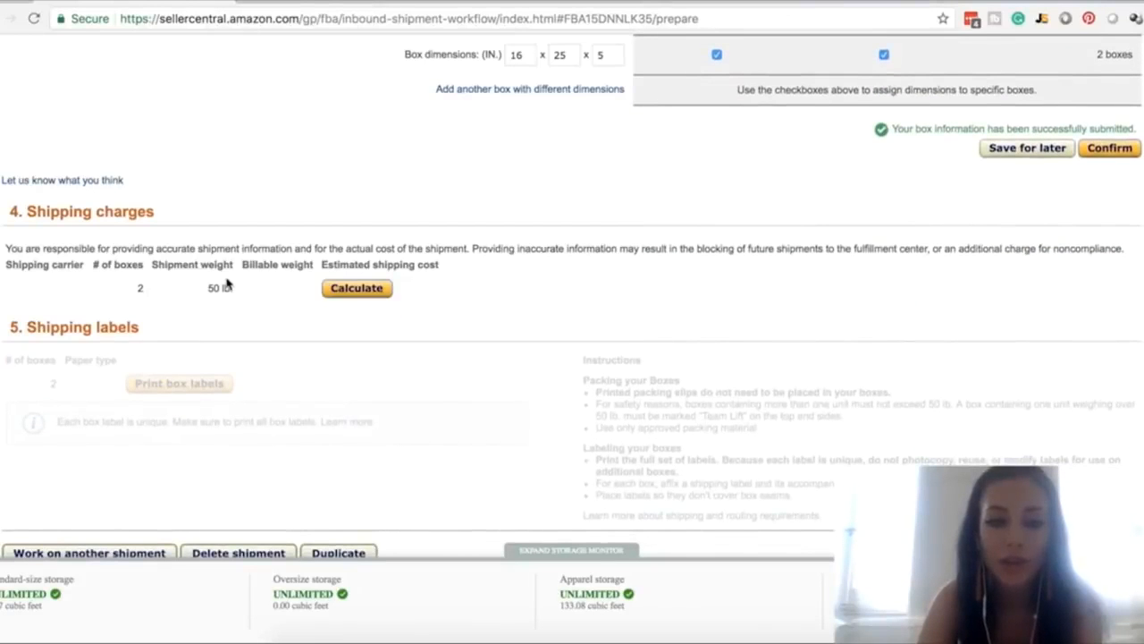
scroll(227, 284, "up", 4)
scroll(227, 284, "down", 4)
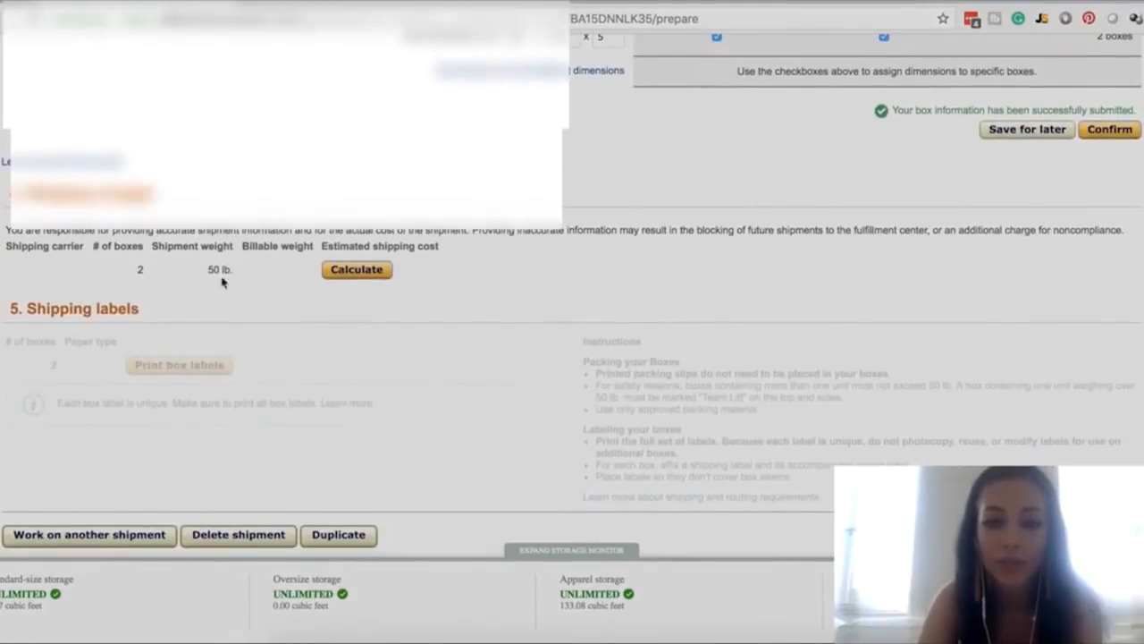
Calculate the estimated shipping cost of the two-box shipment, ticking and clearing the agreement to the terms and conditions
left_click(349, 277)
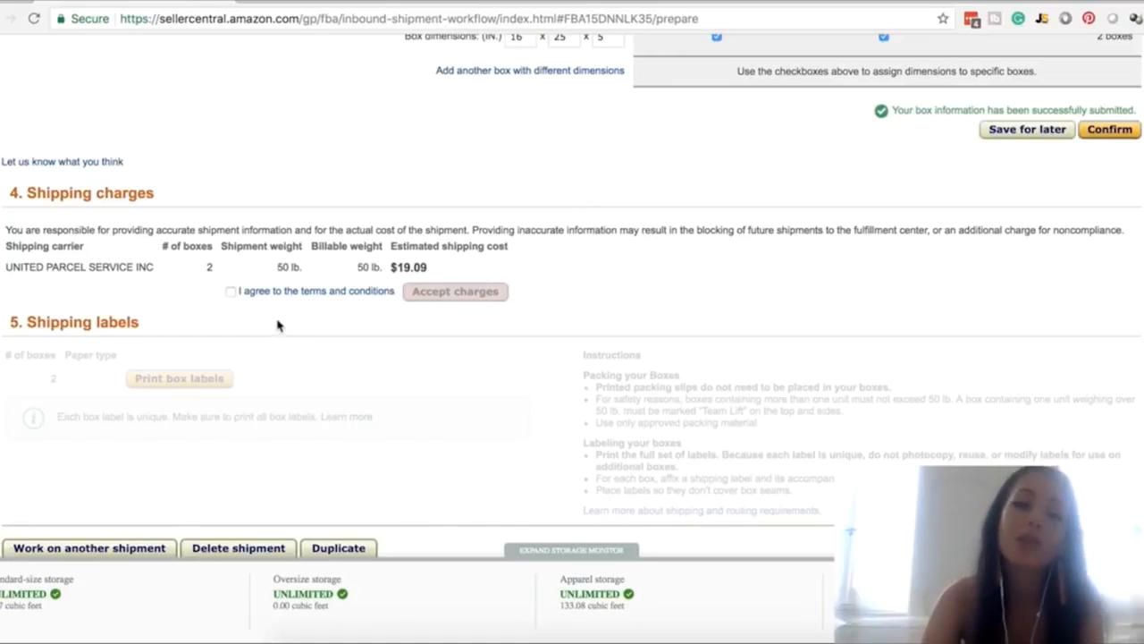
left_click(230, 291)
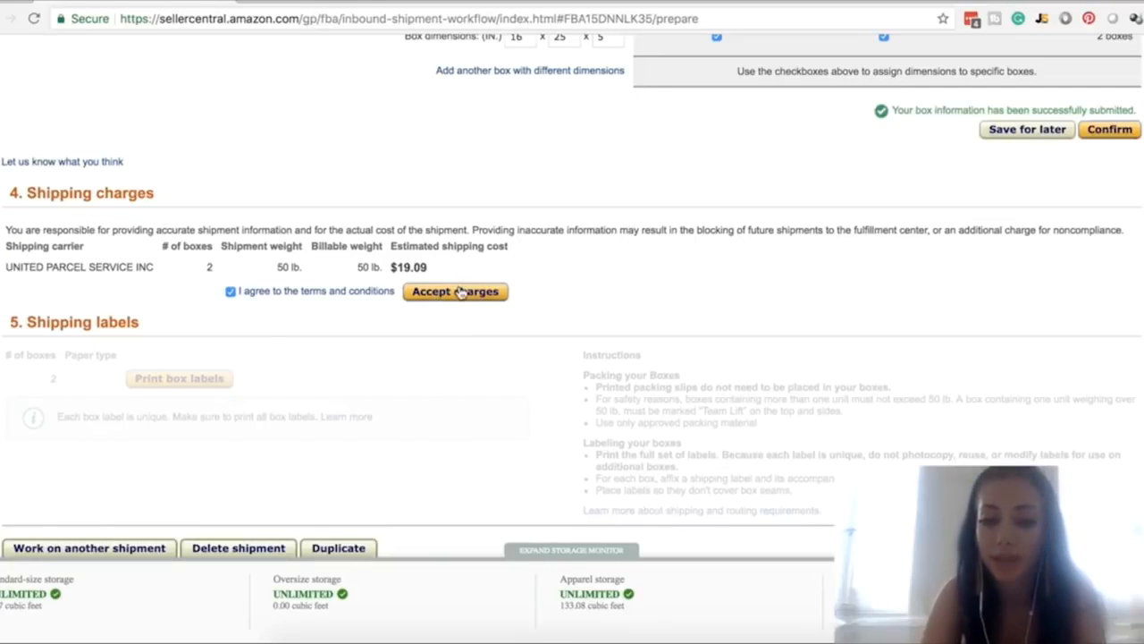
left_click(231, 292)
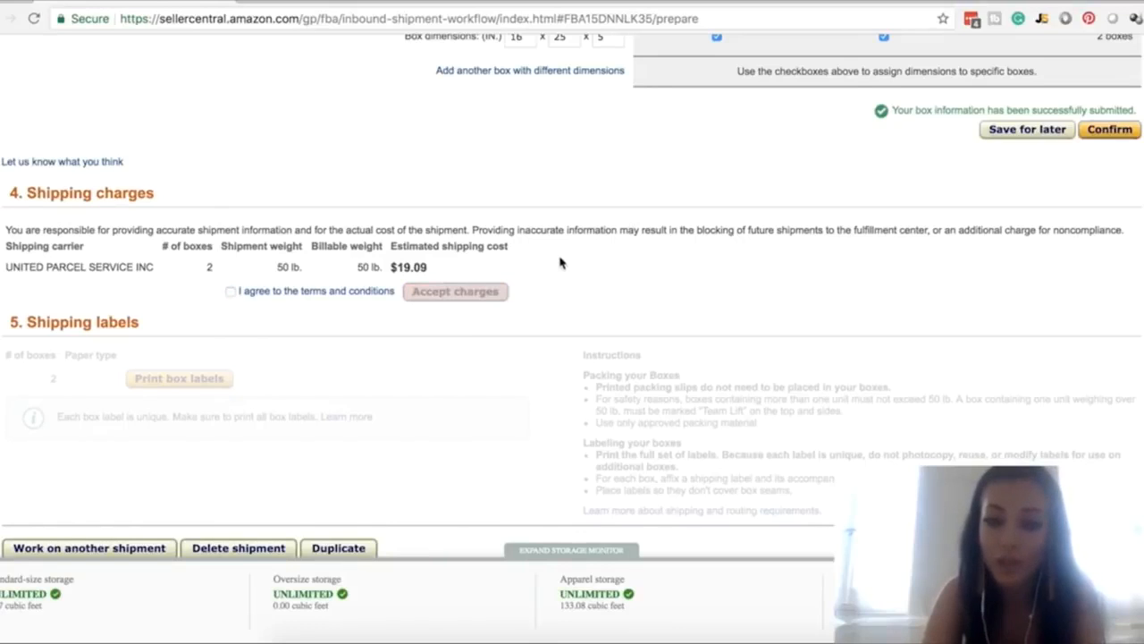
scroll(560, 262, "down", 3)
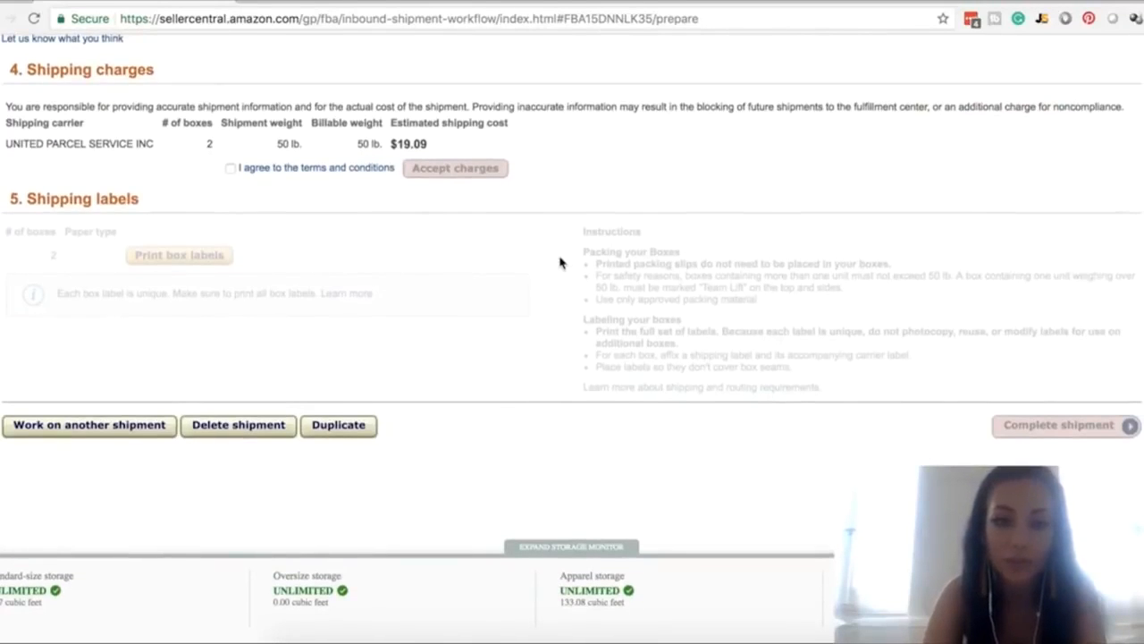
Switch the shipment packing method to Everything in one box and set the box weight to 20 lb
scroll(561, 262, "up", 10)
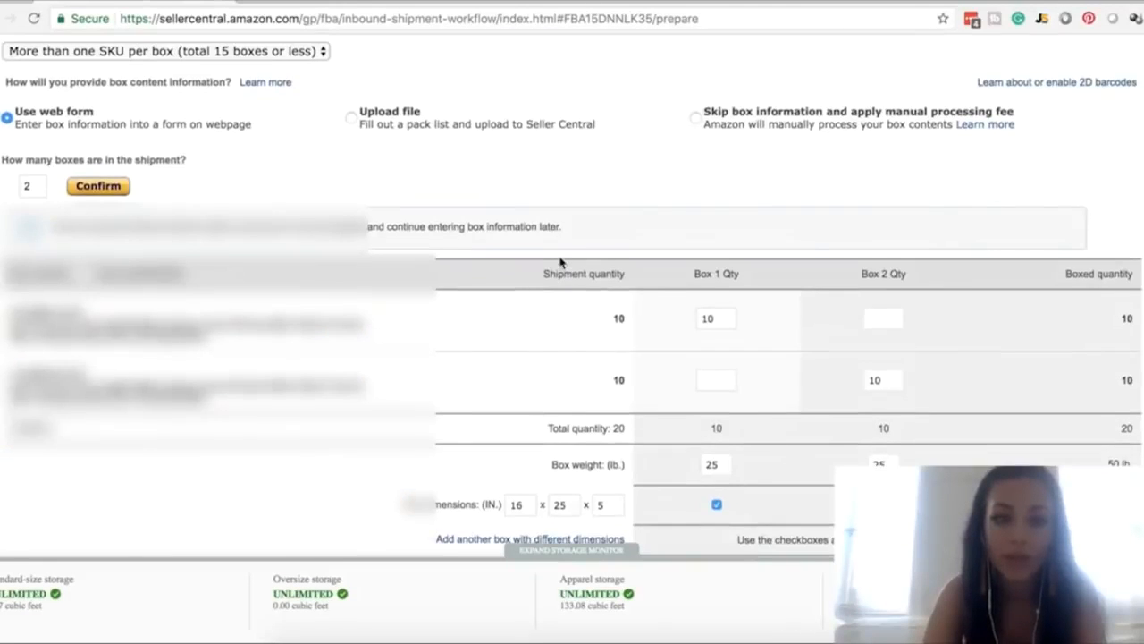
scroll(561, 262, "up", 3)
left_click(288, 179)
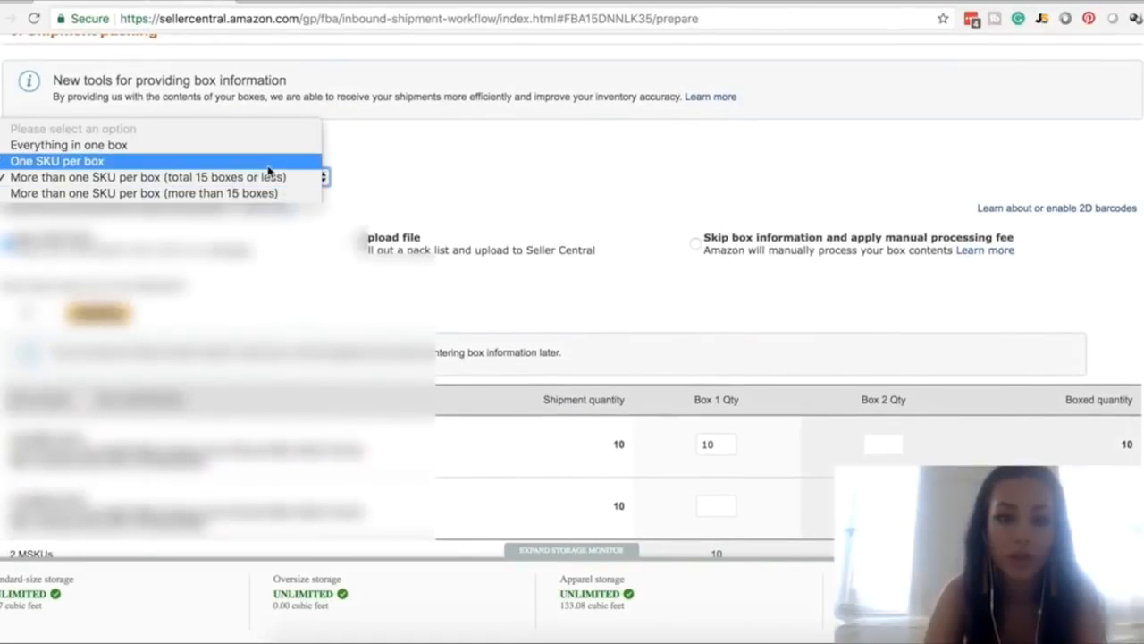
left_click(221, 152)
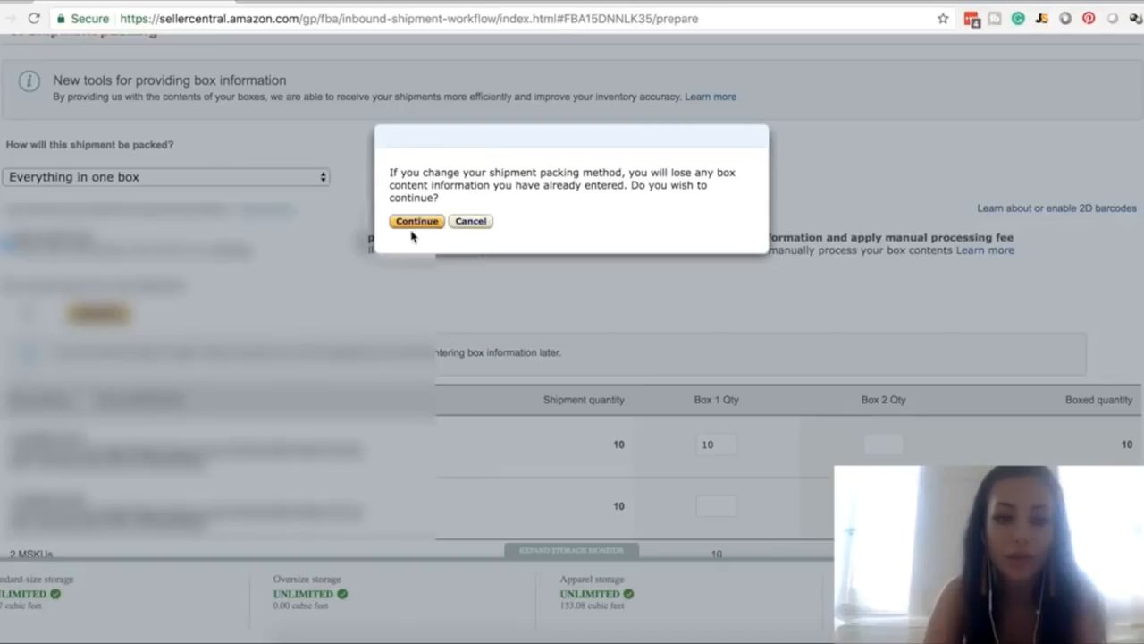
left_click(415, 223)
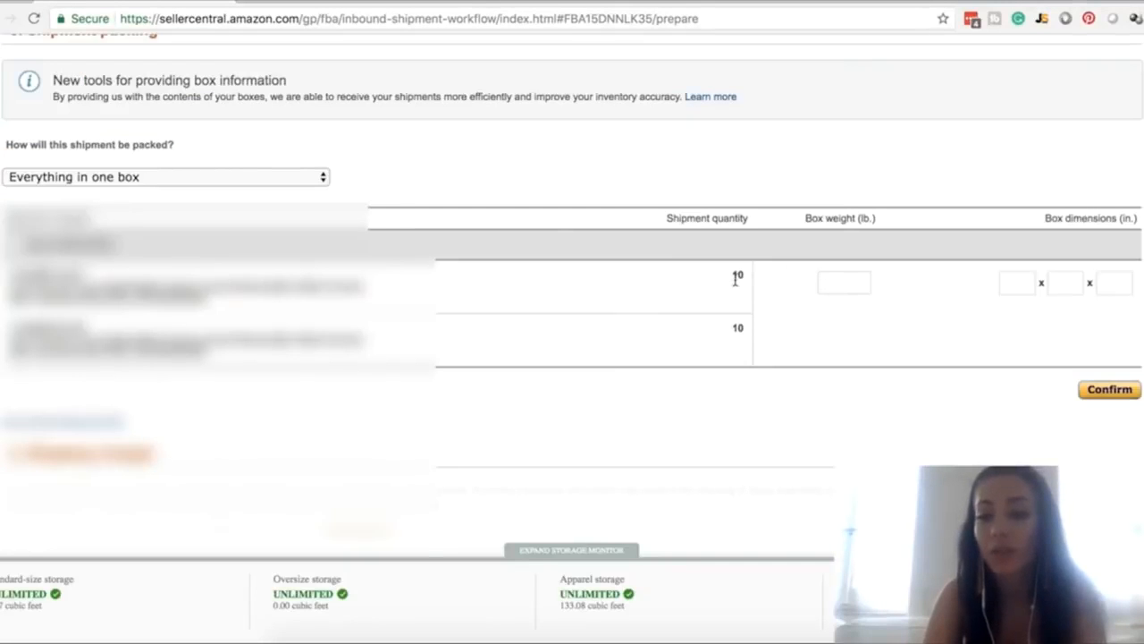
left_click(838, 282)
type("20")
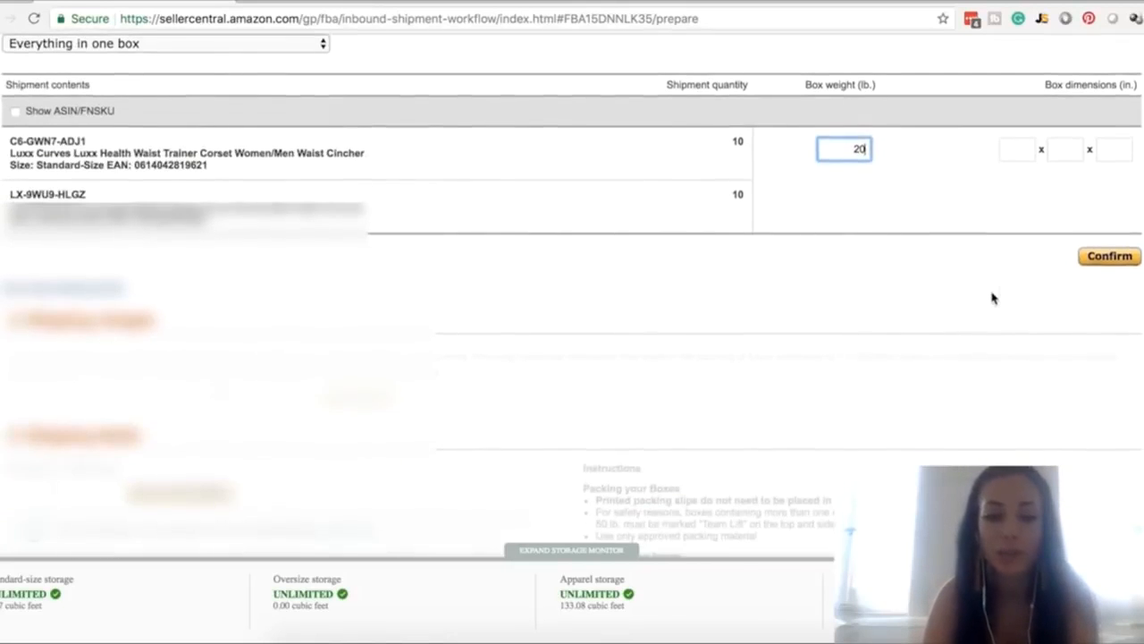
scroll(993, 296, "down", 3)
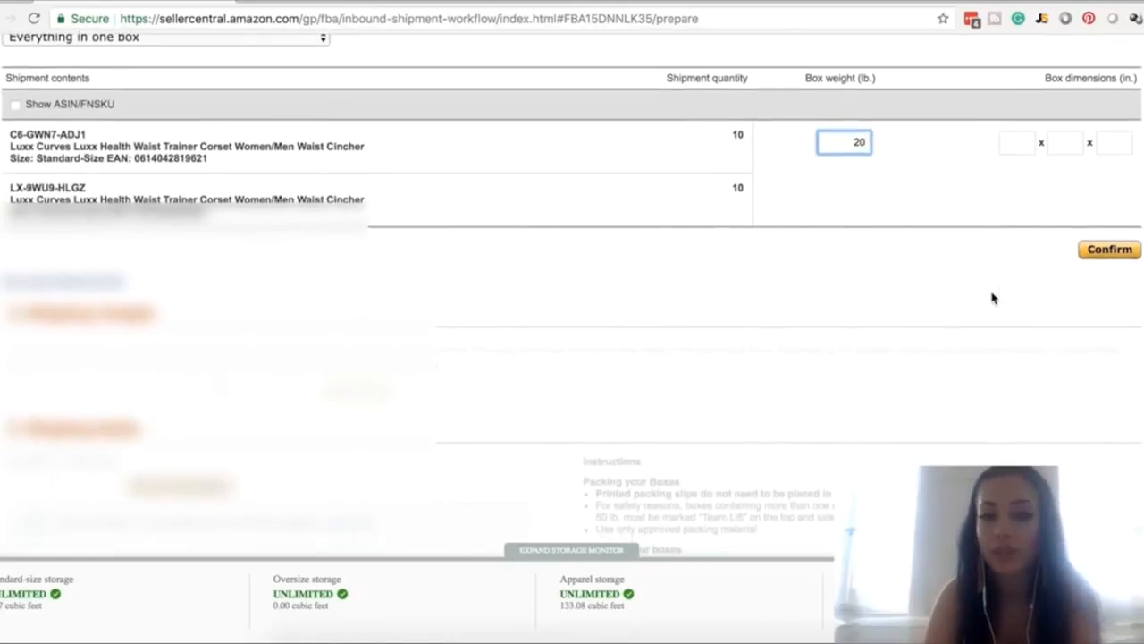
scroll(994, 296, "up", 1)
Change the packing method to More than one SKU per box (more than 15 boxes) and accept losing the entered box contents
left_click(148, 119)
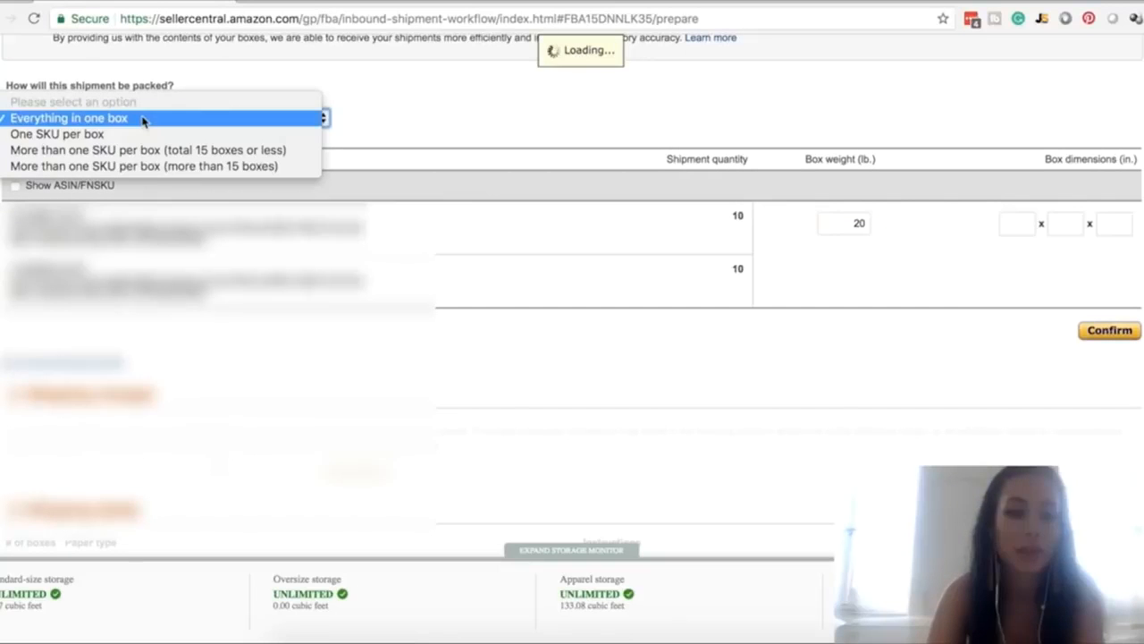
left_click(127, 168)
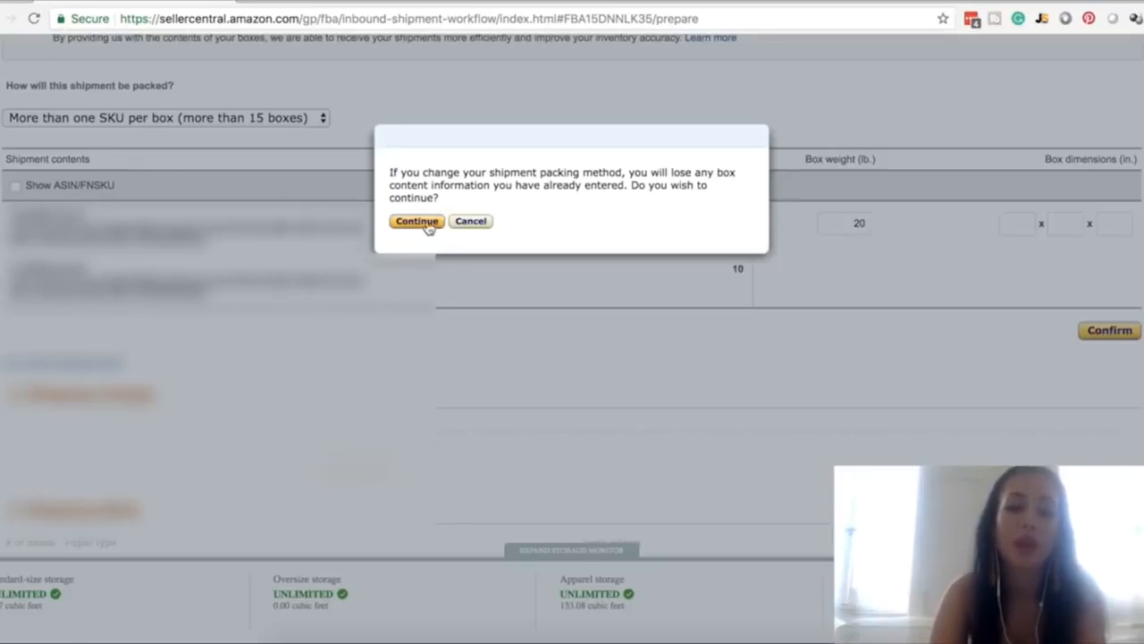
left_click(418, 221)
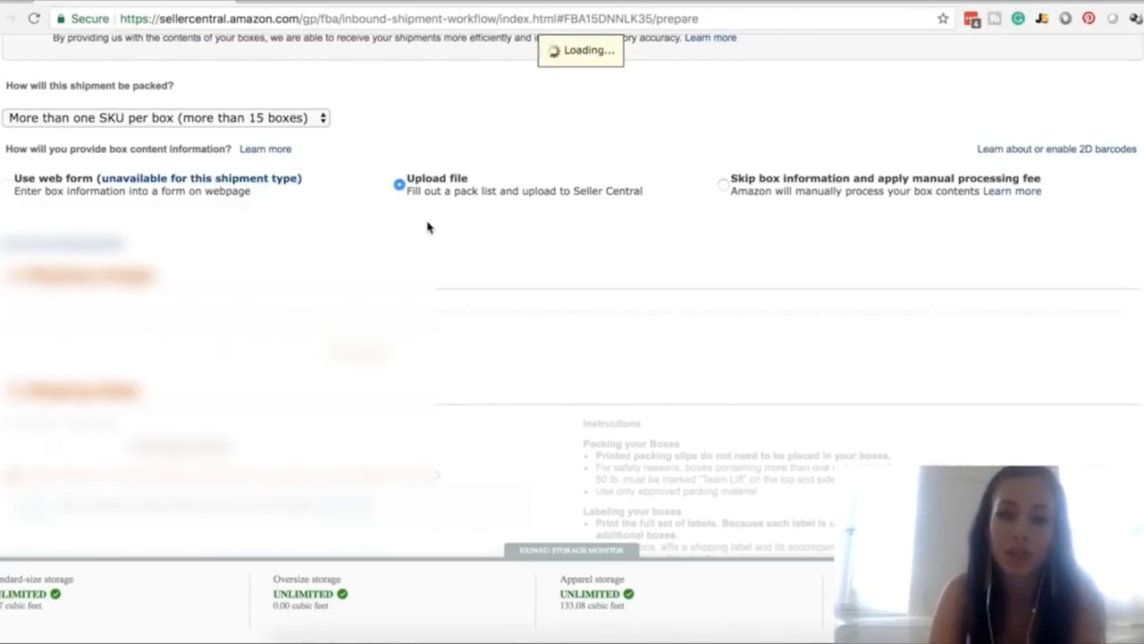
Generate a pack list template for 20 boxes in the Excel (.xlsx) format
left_click(256, 349)
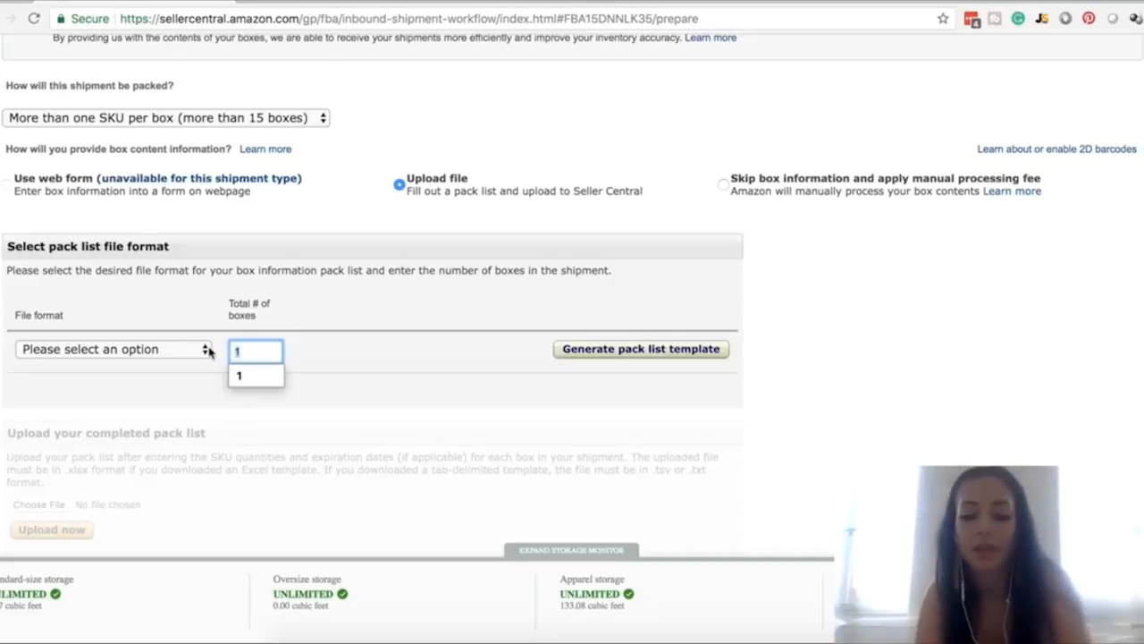
type("20")
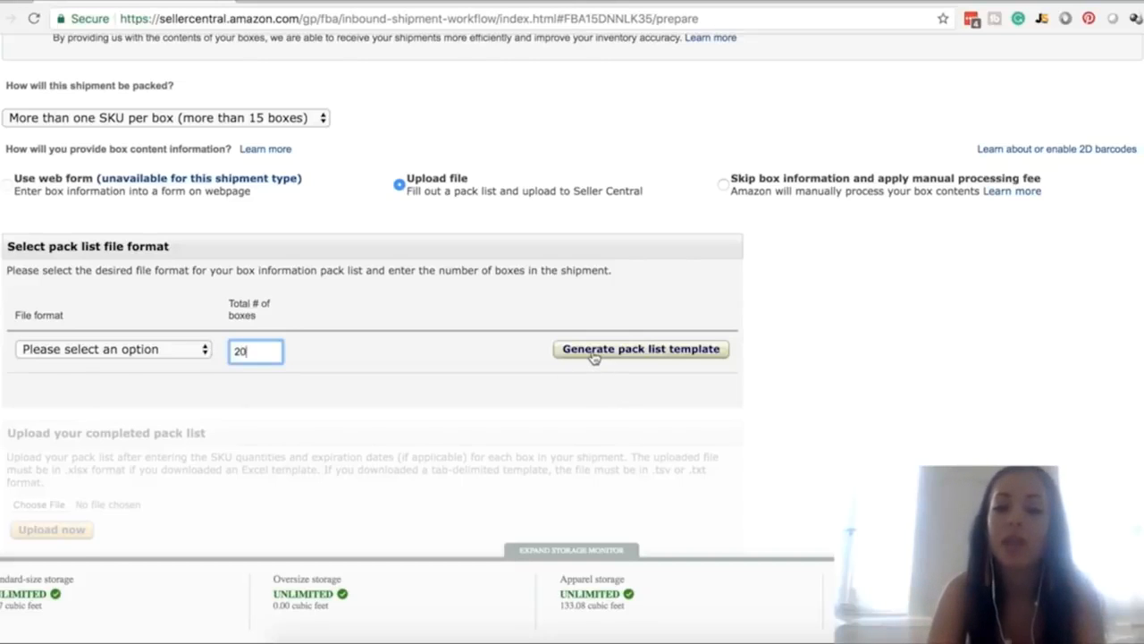
left_click(595, 355)
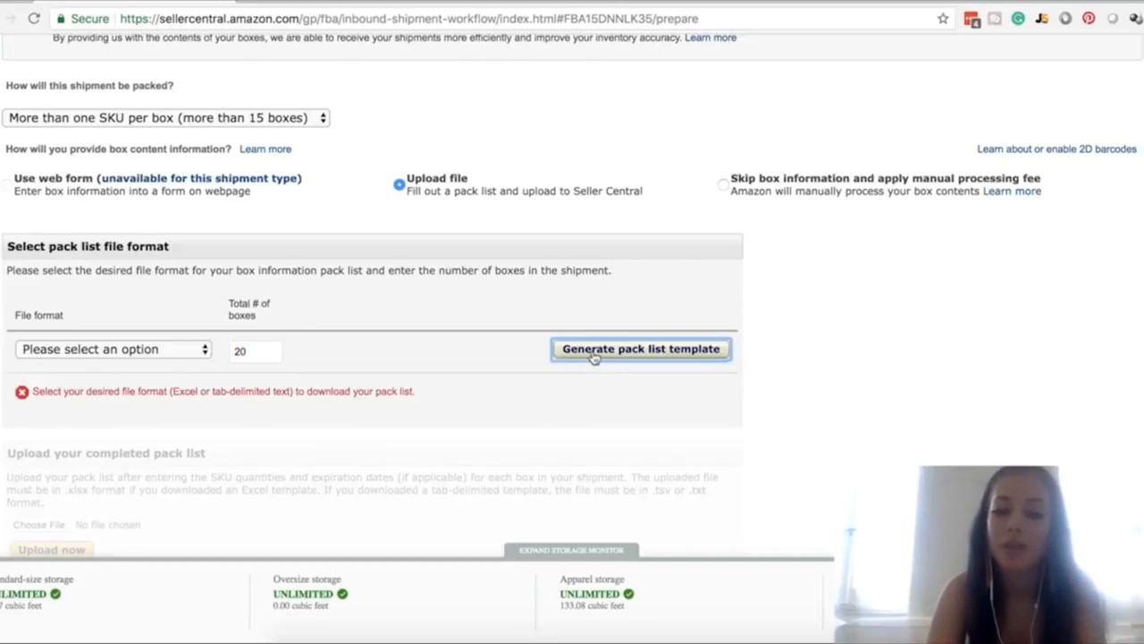
left_click(133, 353)
left_click(149, 366)
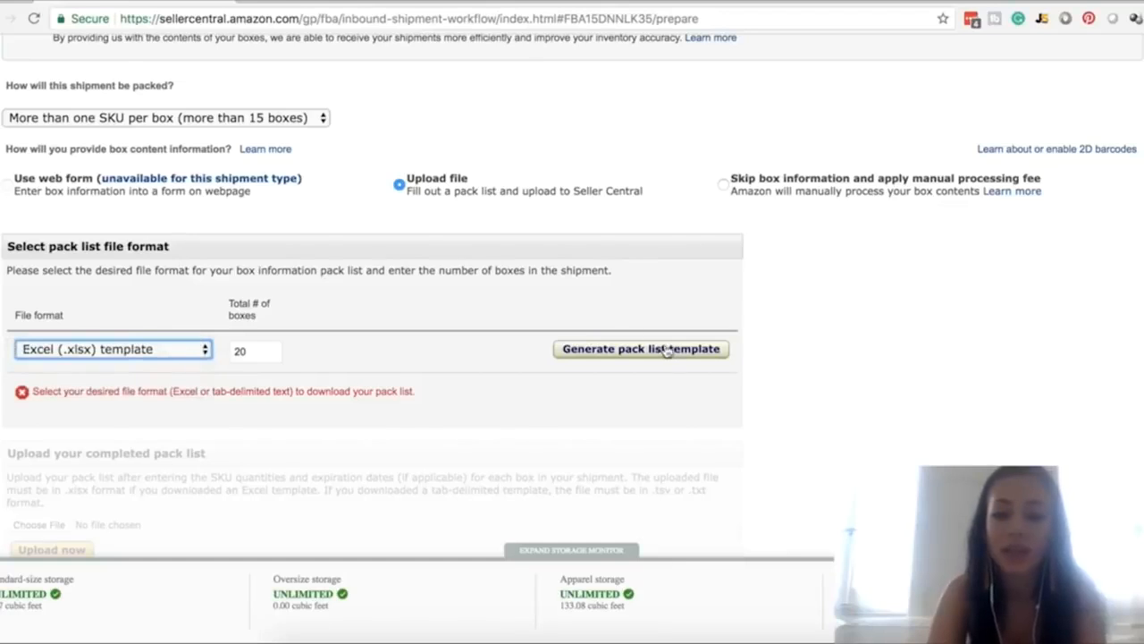
left_click(657, 350)
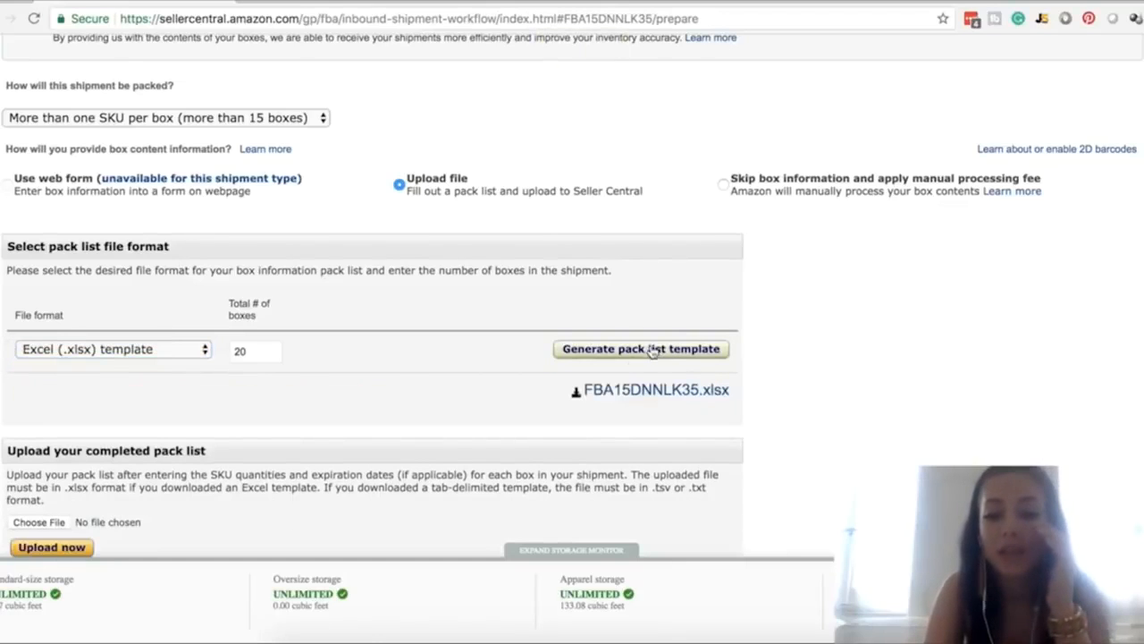
Open the generated pack list spreadsheet, examine its per-box quantity columns, and review the shipment page's upload and status sections
left_click(622, 392)
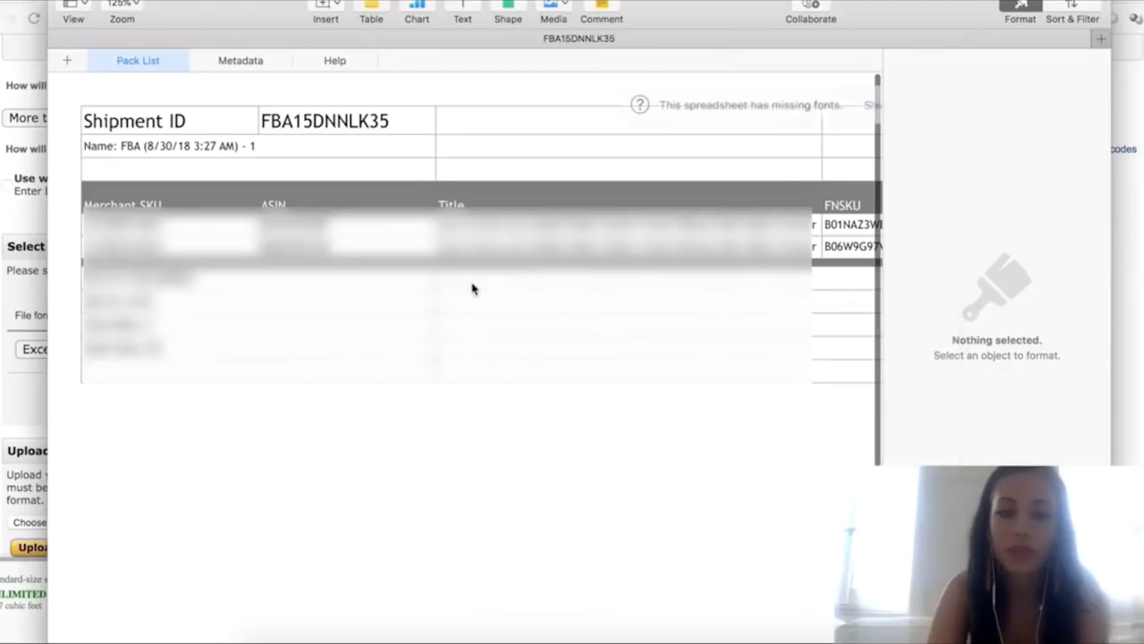
scroll(473, 288, "right", 15)
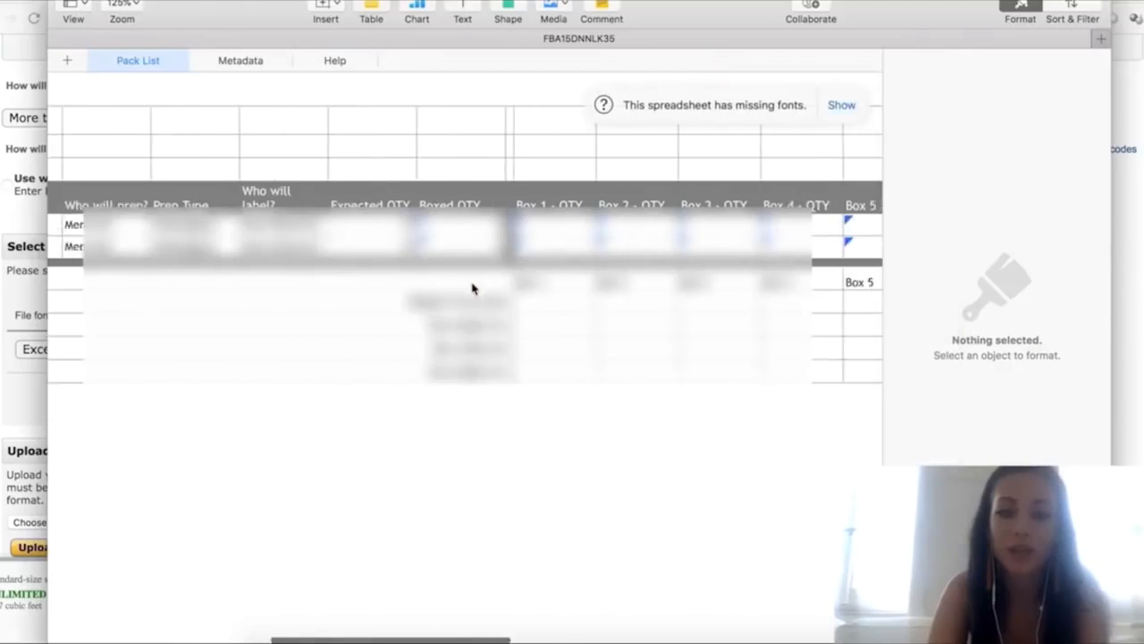
scroll(473, 288, "left", 10)
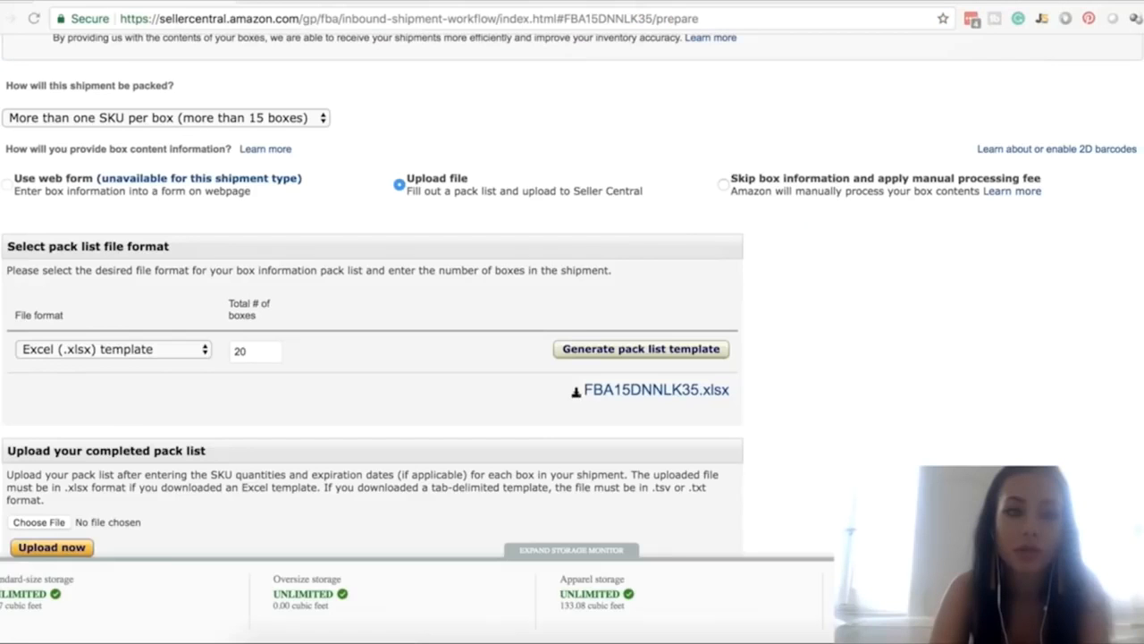
scroll(624, 389, "down", 4)
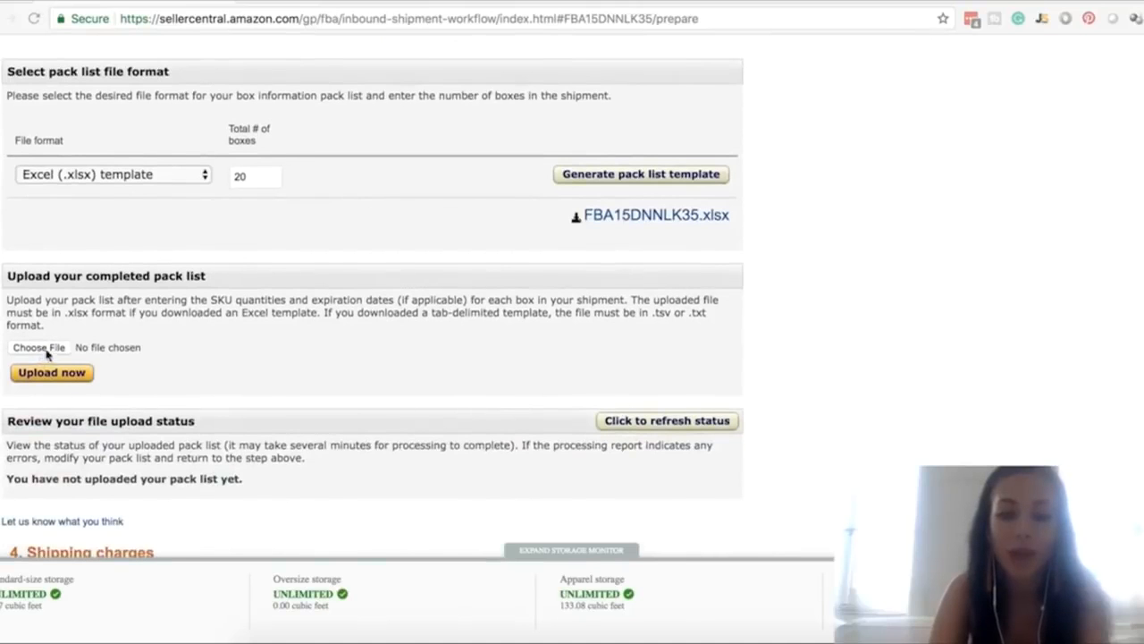
scroll(703, 443, "down", 1)
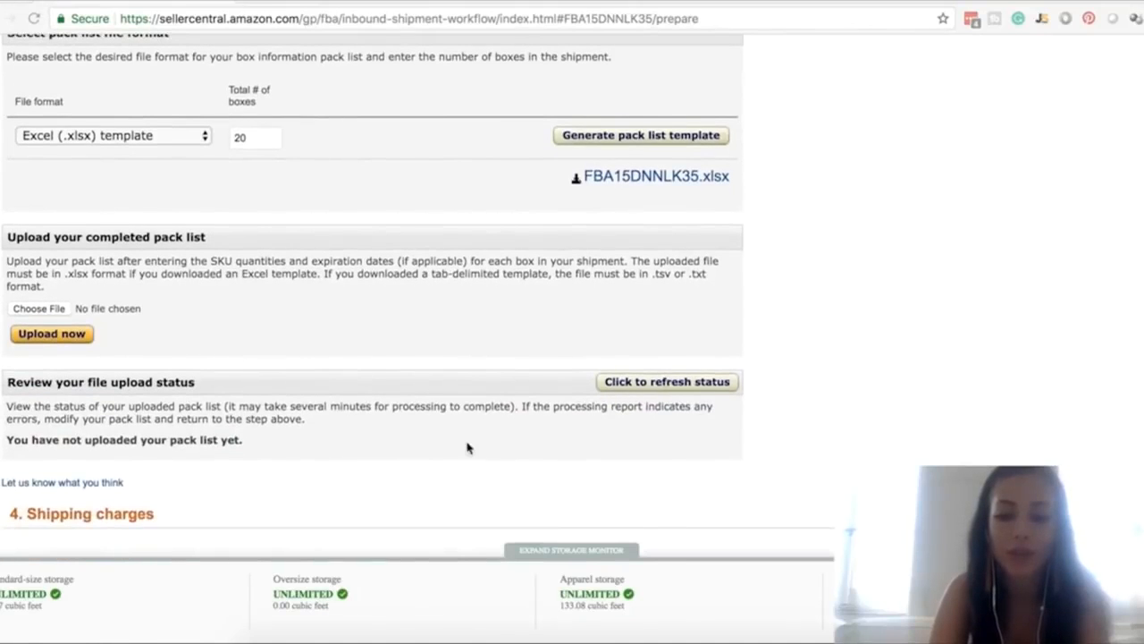
scroll(468, 447, "down", 3)
scroll(485, 507, "down", 4)
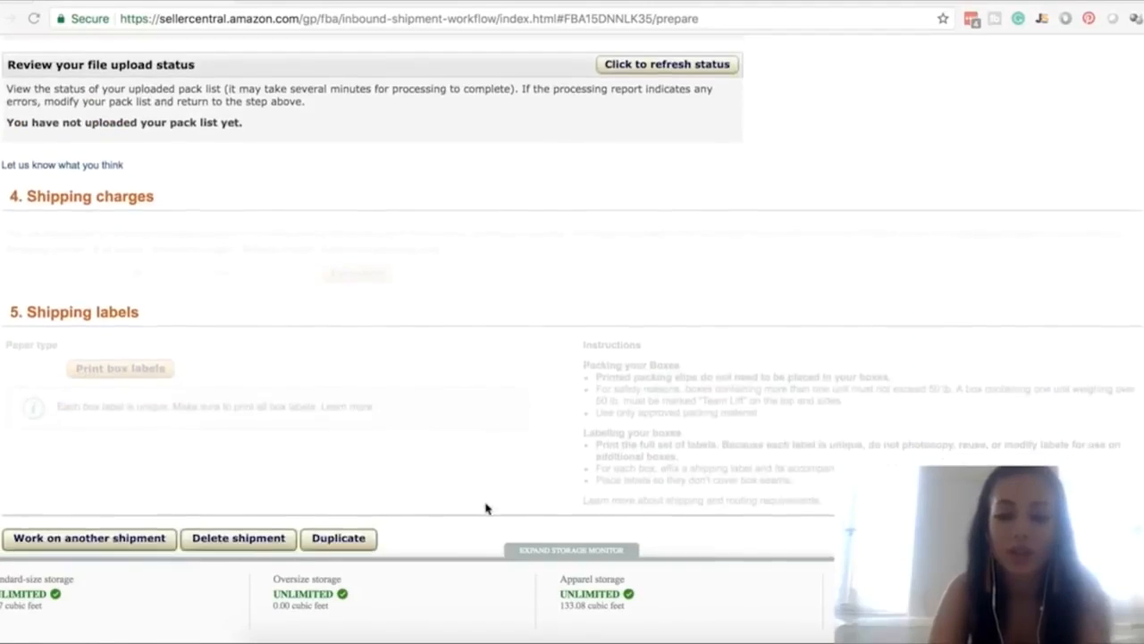
Generate the box labels PDF for the 19-box shipment, inspect the first page's labels and close the file
scroll(527, 337, "down", 3)
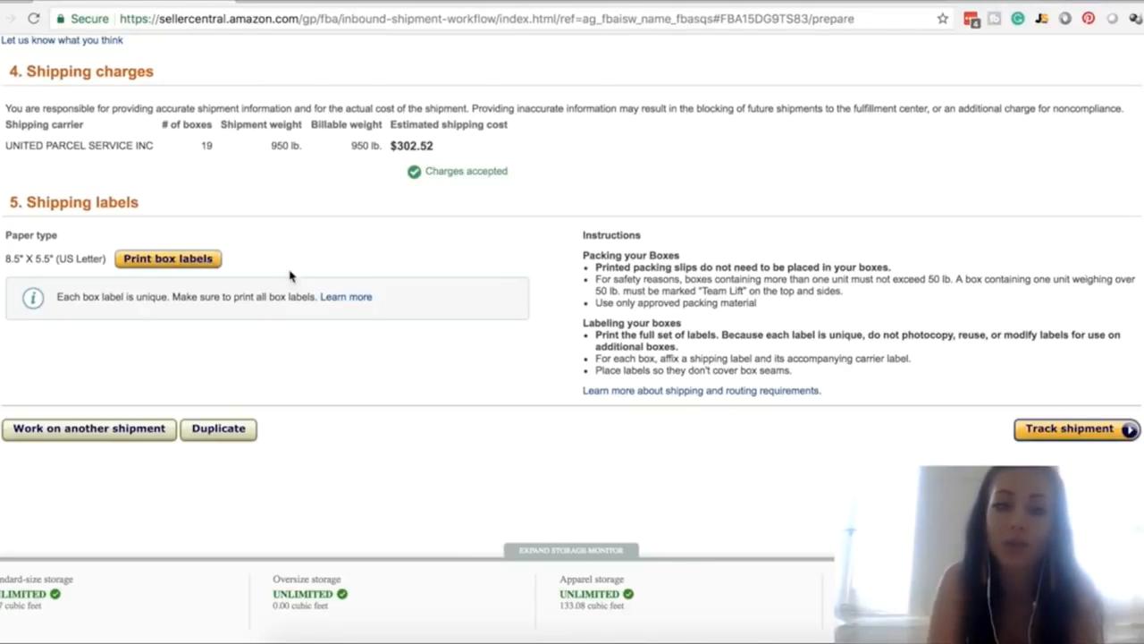
left_click(198, 262)
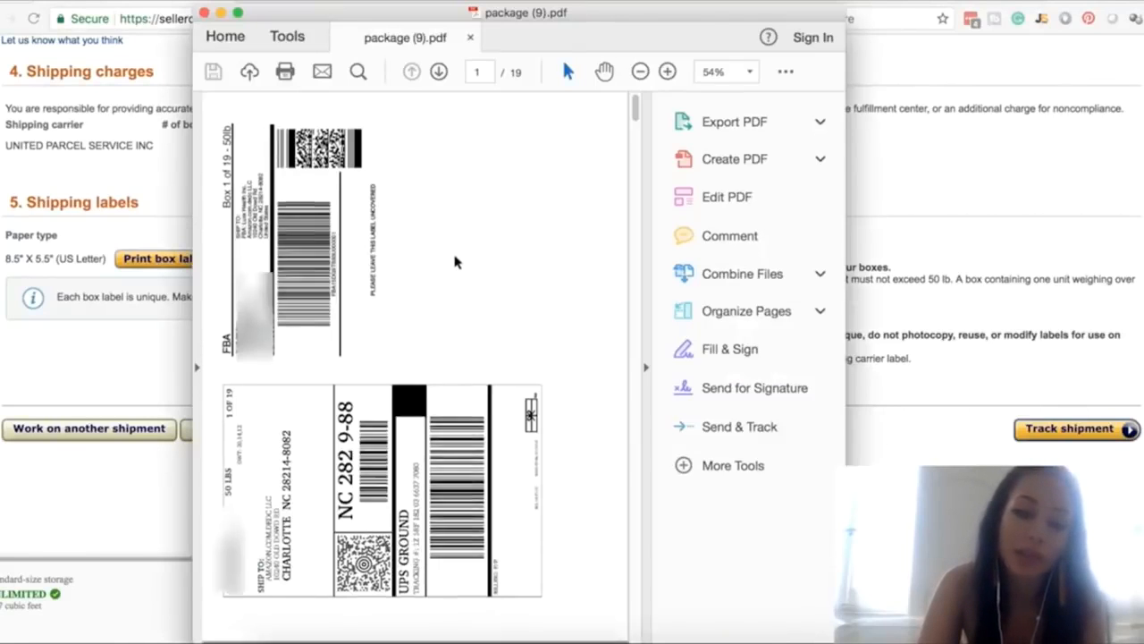
scroll(455, 261, "down", 1)
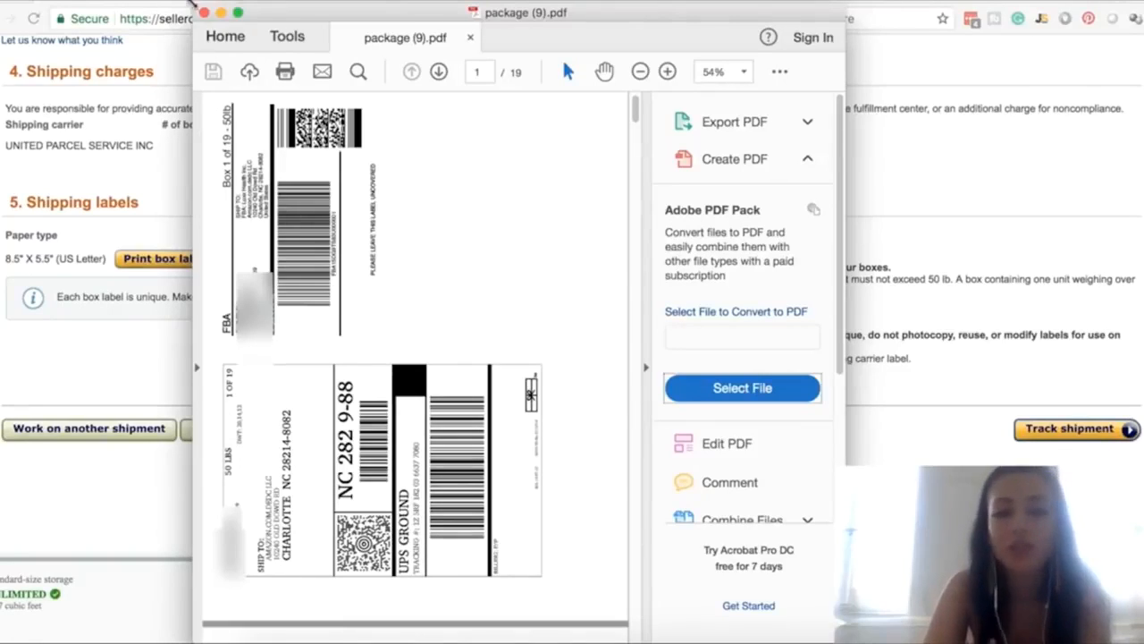
left_click(204, 12)
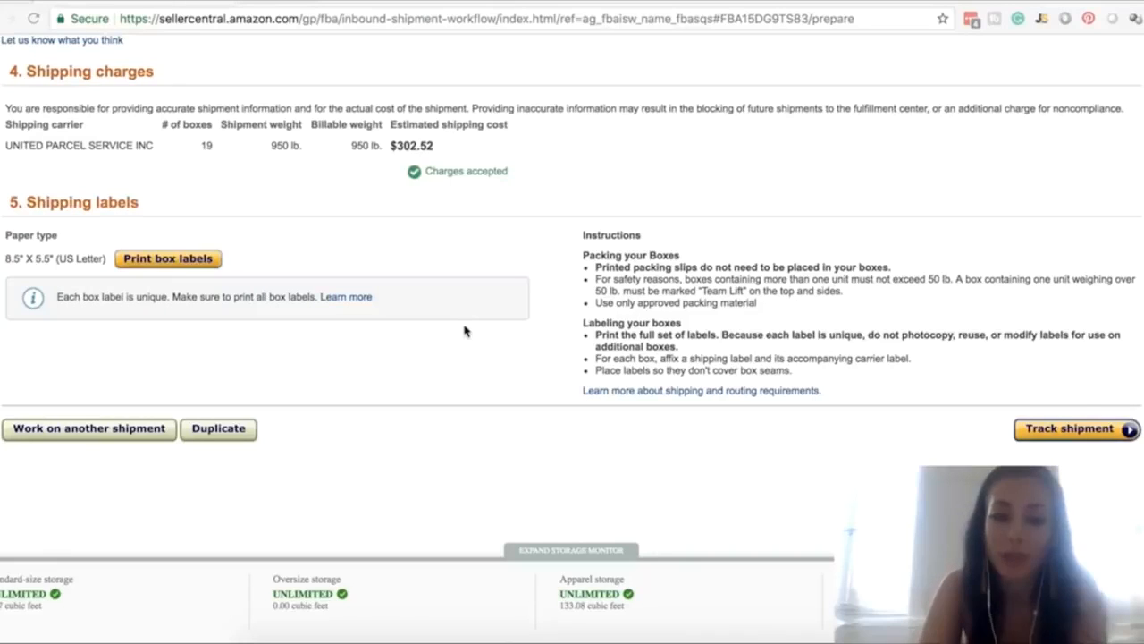
Look back over the 19-box shipment's packing, shipping charges, labels and shipping service sections
scroll(465, 331, "up", 10)
scroll(464, 331, "down", 2)
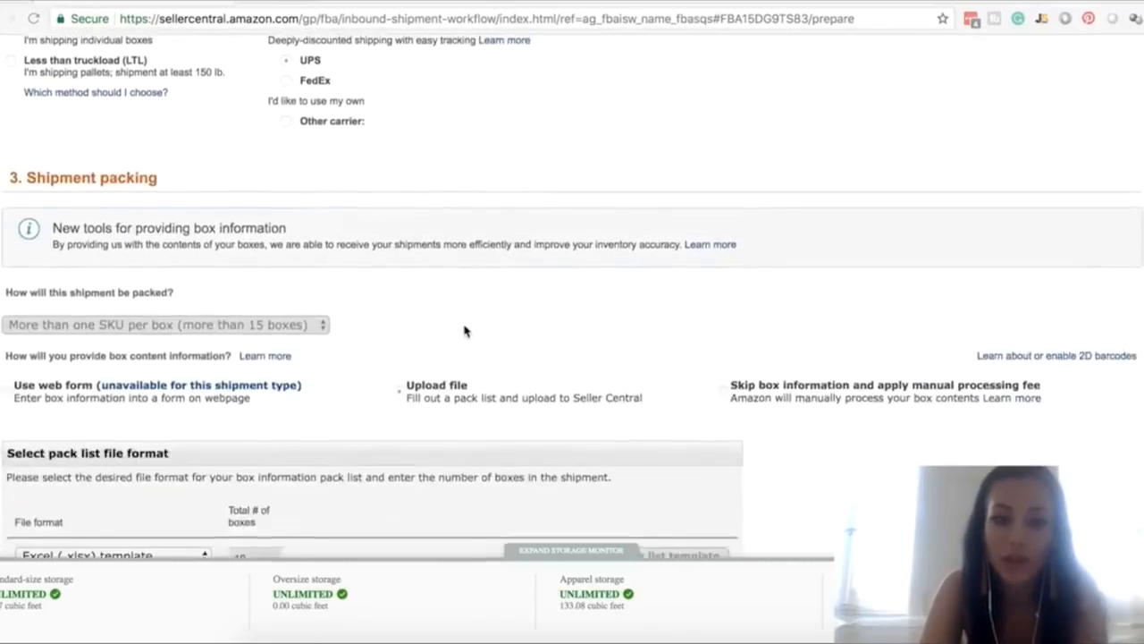
scroll(251, 250, "up", 2)
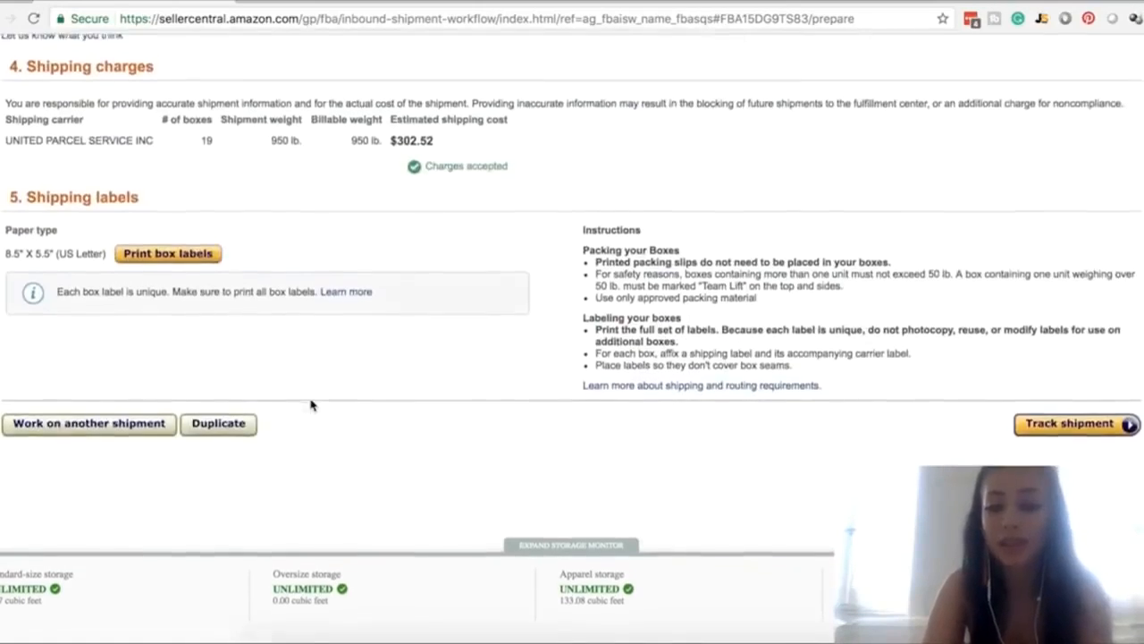
scroll(758, 327, "up", 15)
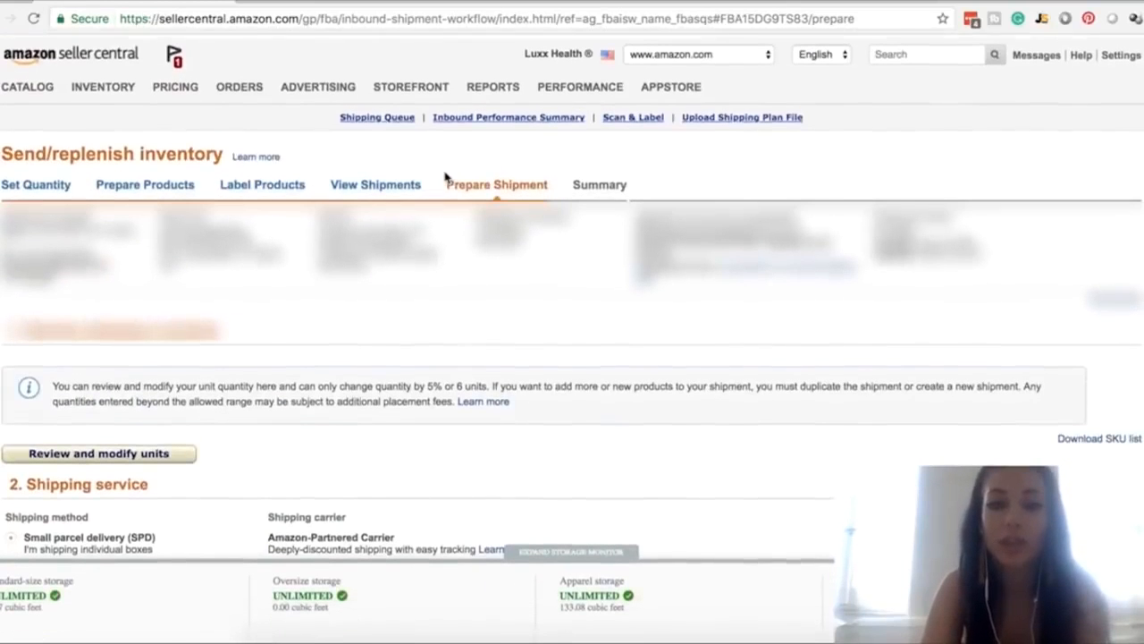